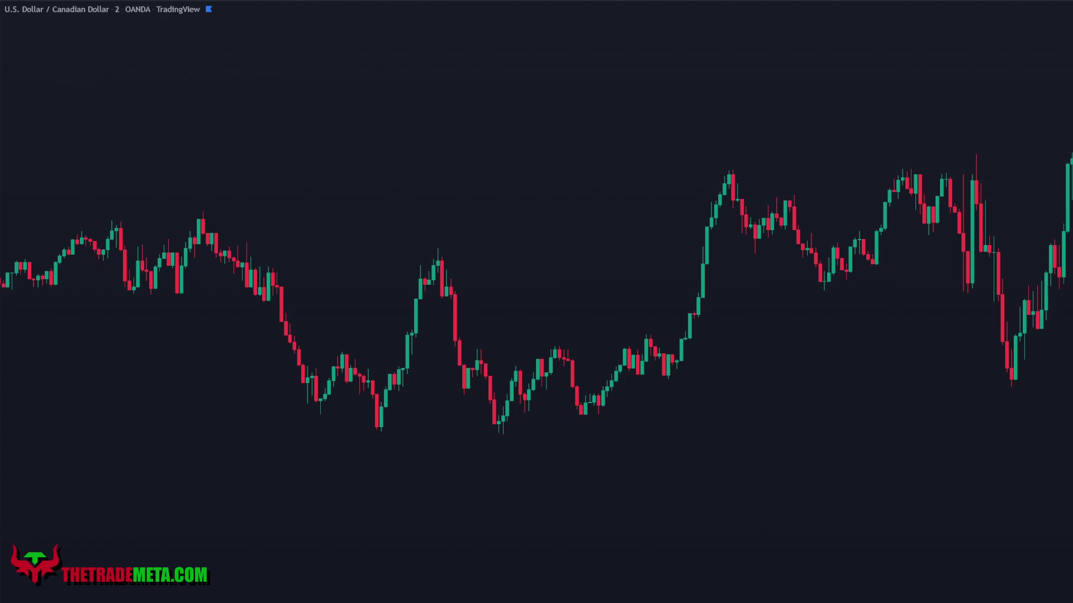
Add three Bollinger Bands sets to the USD/CAD chart via the 'bollin' indicator search
key(slash)
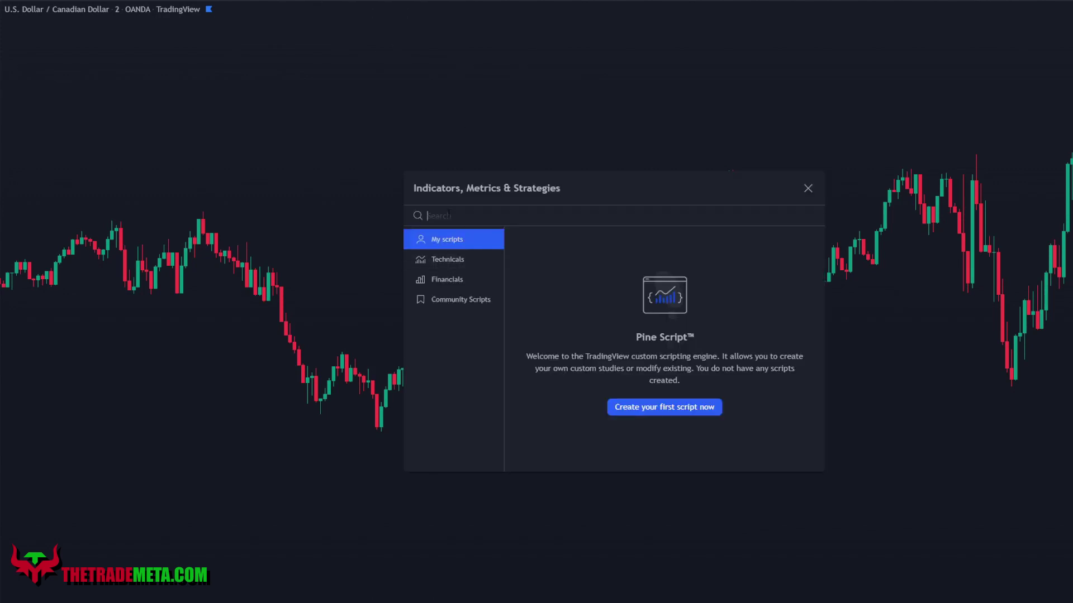
text(bollin)
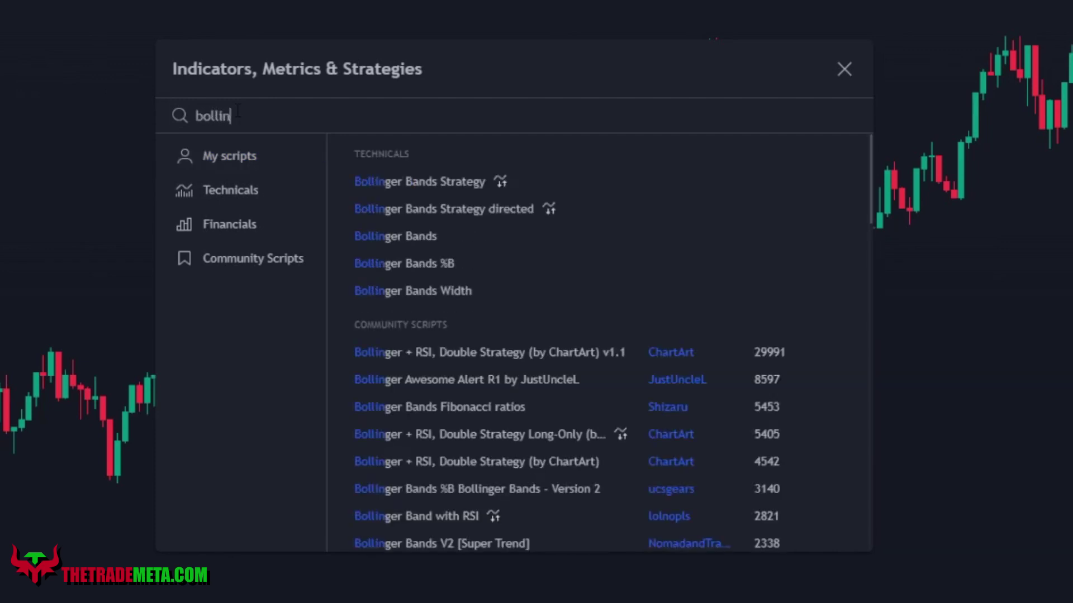
click(398, 232)
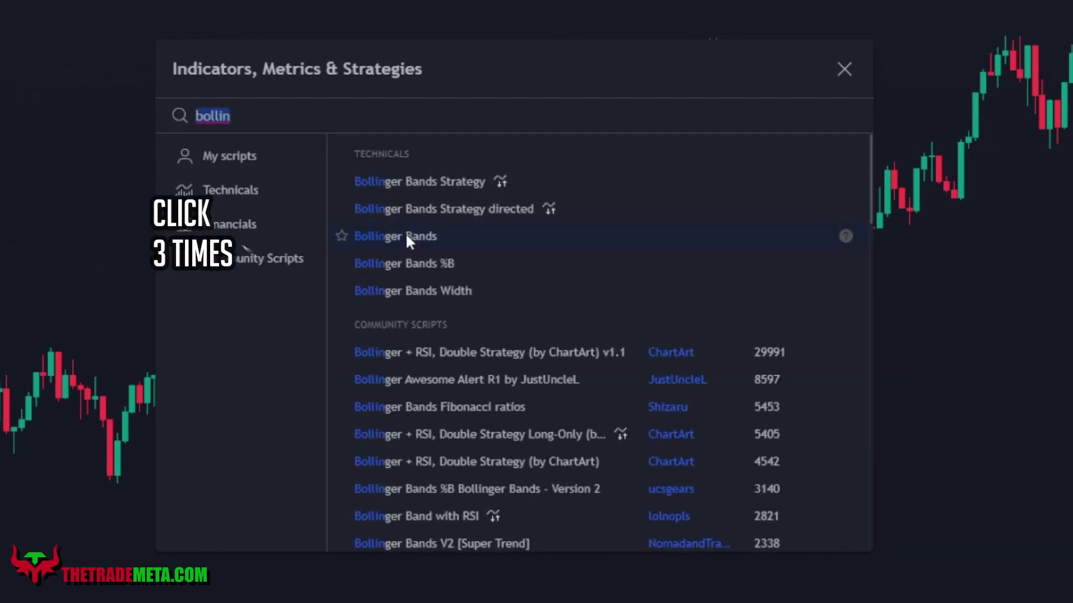
double_click(407, 234)
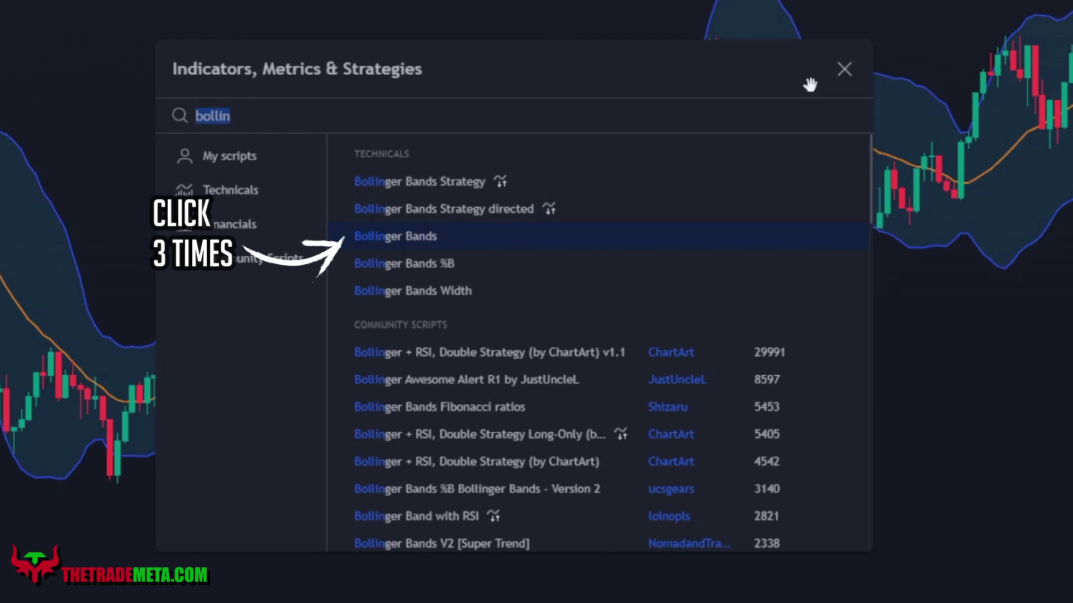
click(844, 71)
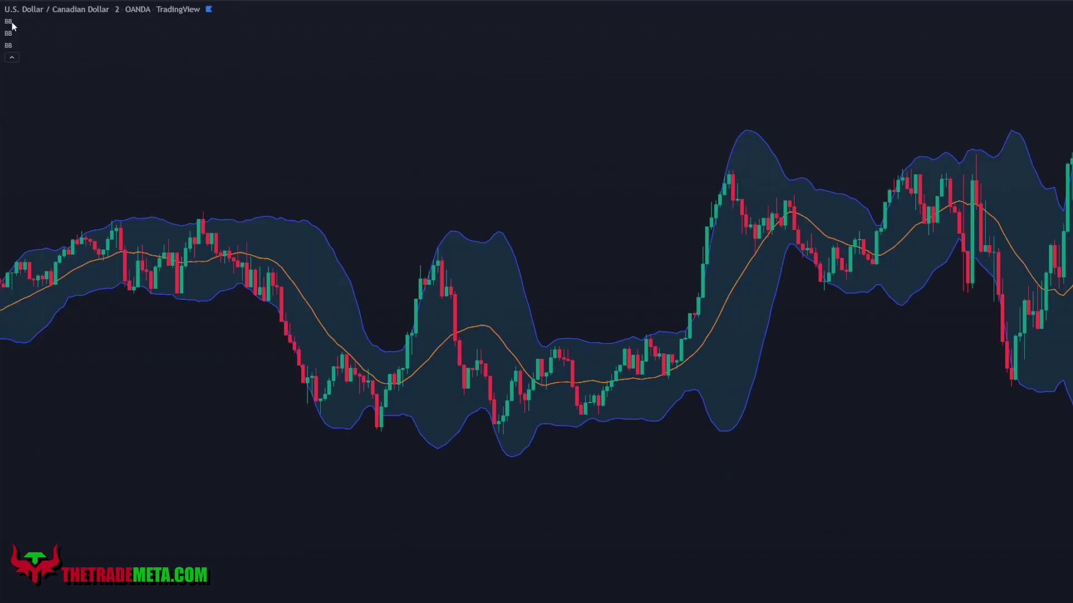
Make the first Bollinger Bands' upper and lower lines red and remove the background fill
click(34, 21)
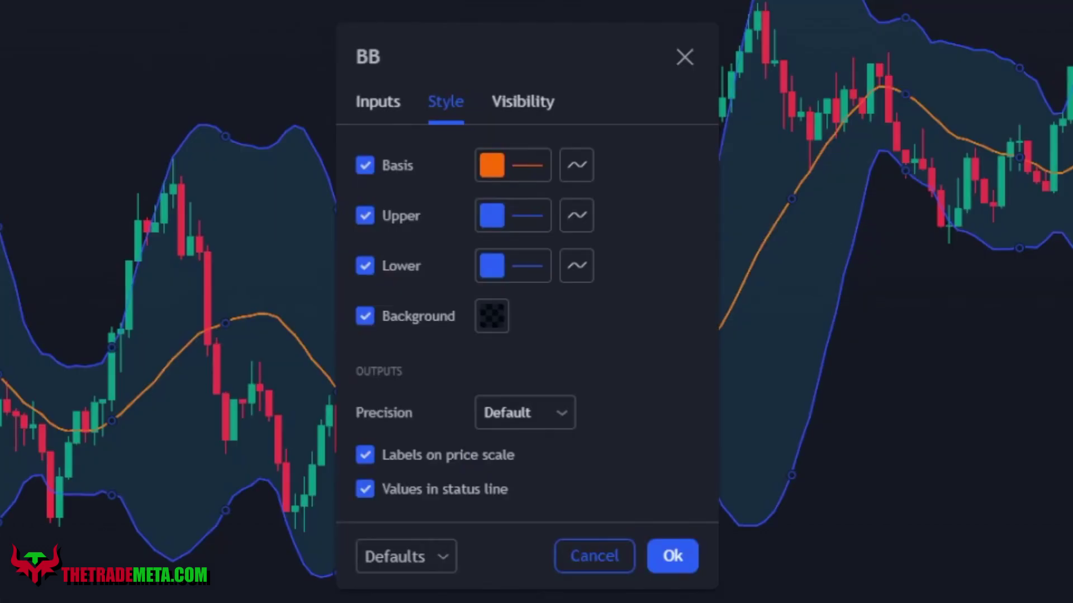
click(491, 216)
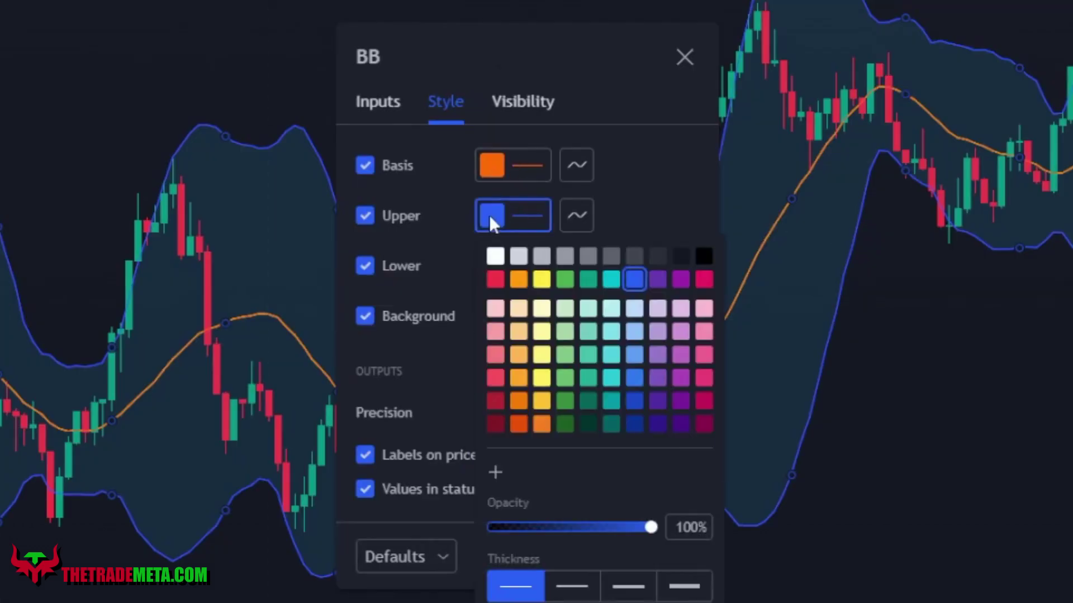
click(495, 278)
click(470, 246)
click(492, 266)
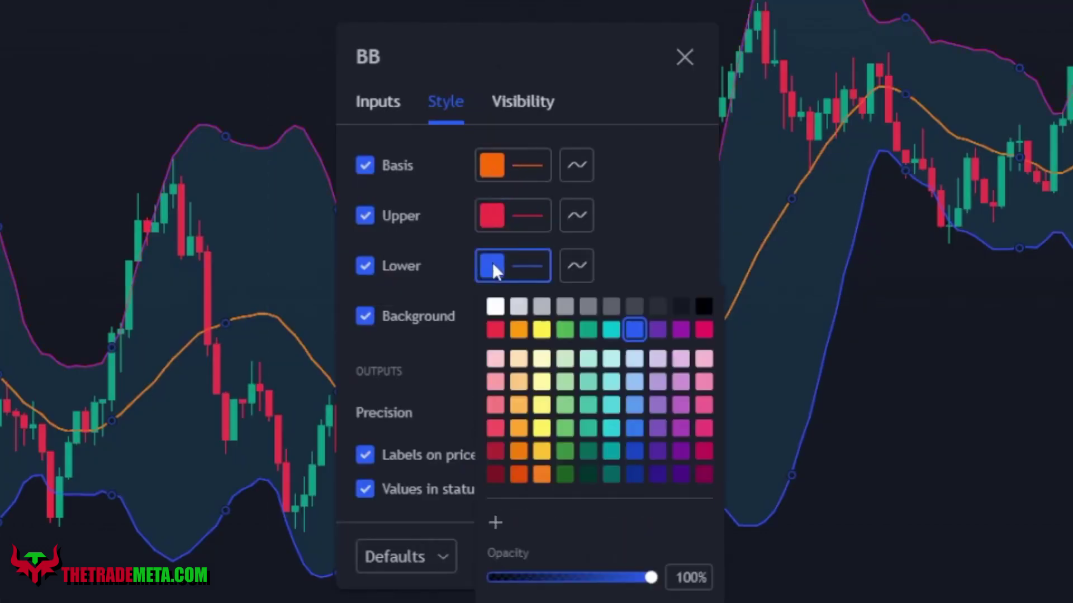
click(496, 329)
click(462, 273)
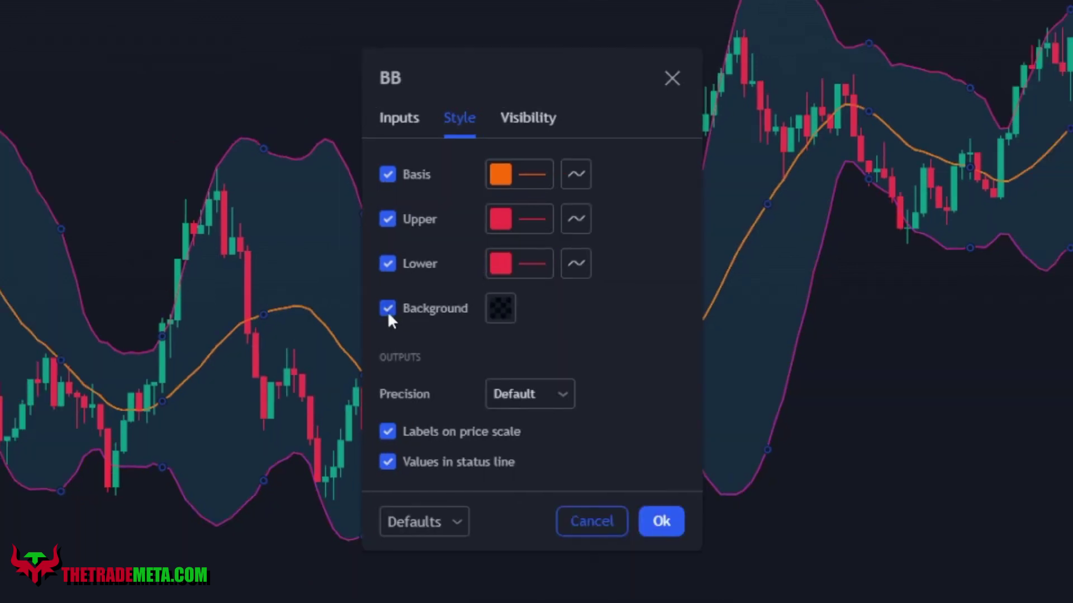
click(388, 309)
Set the first Bollinger Bands length to 50 and apply the settings
click(411, 122)
click(414, 222)
text(50)
key(Tab)
click(661, 420)
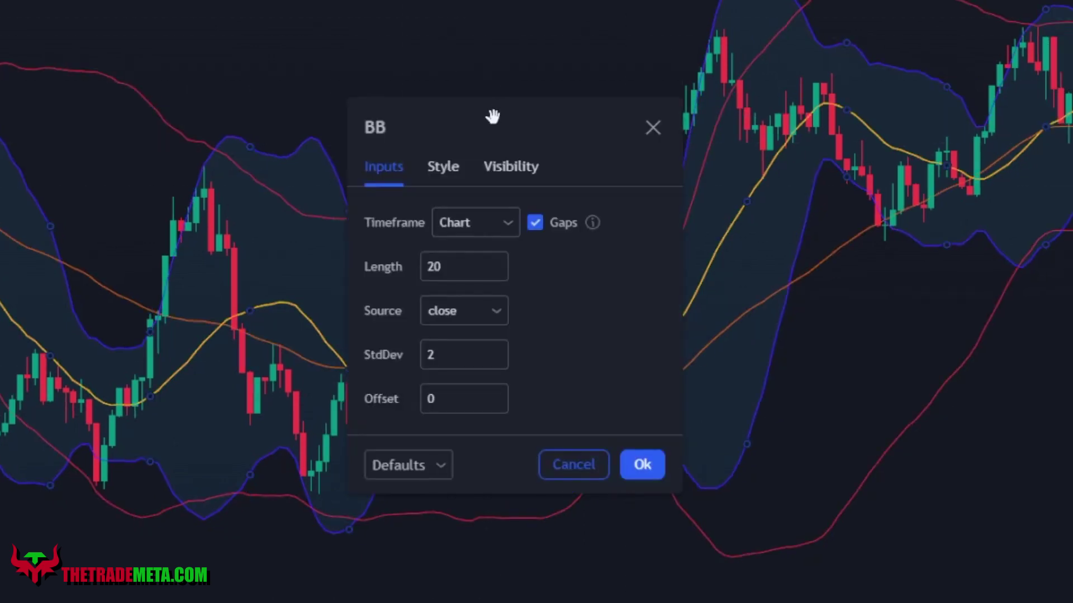
Make the second Bollinger Bands' upper and lower lines yellow with no background fill
click(444, 167)
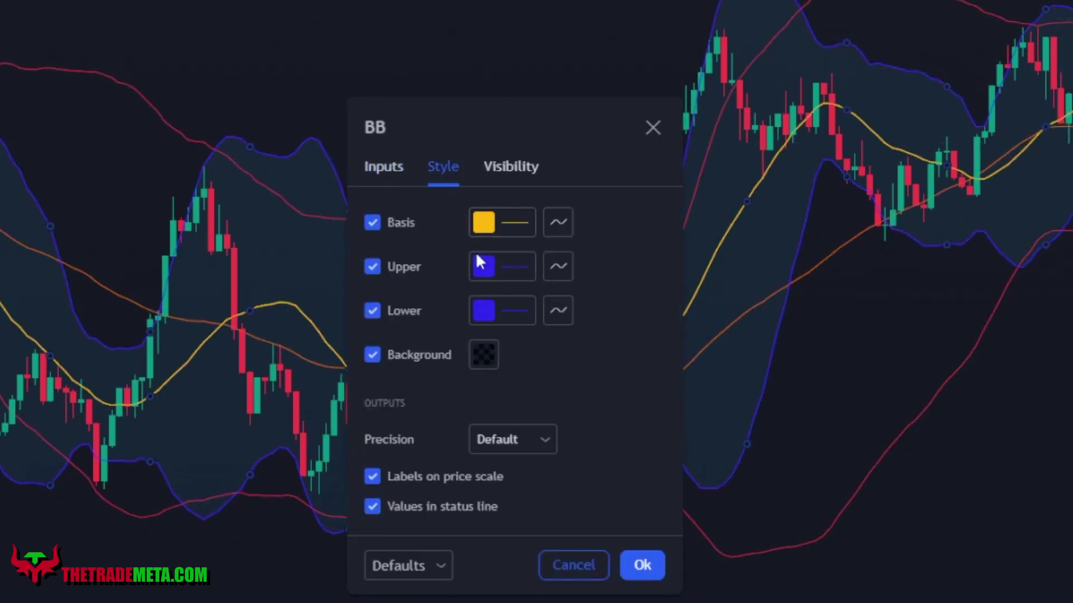
click(483, 269)
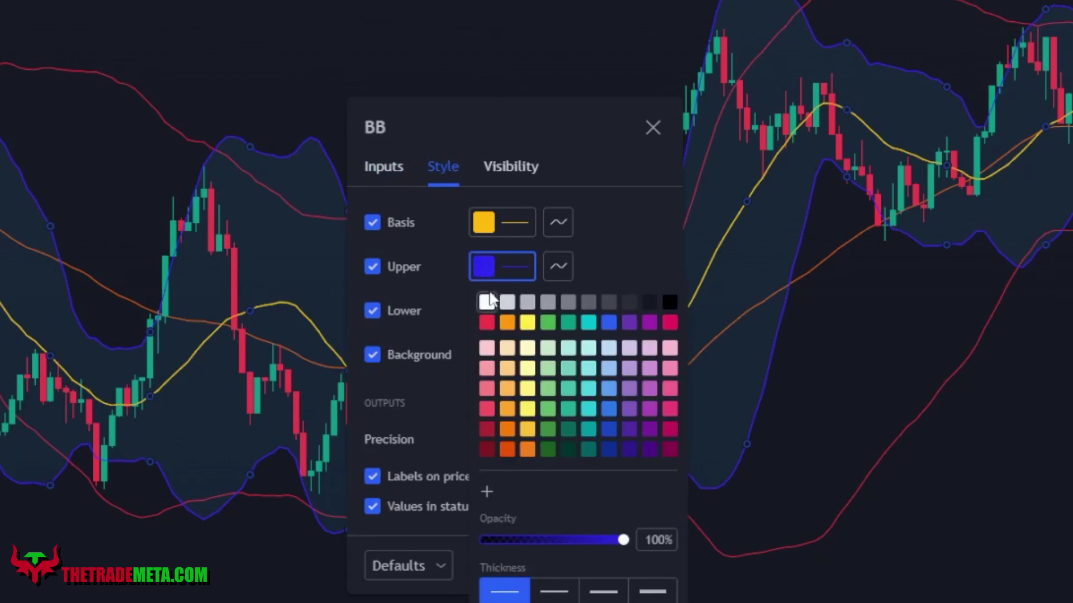
click(527, 322)
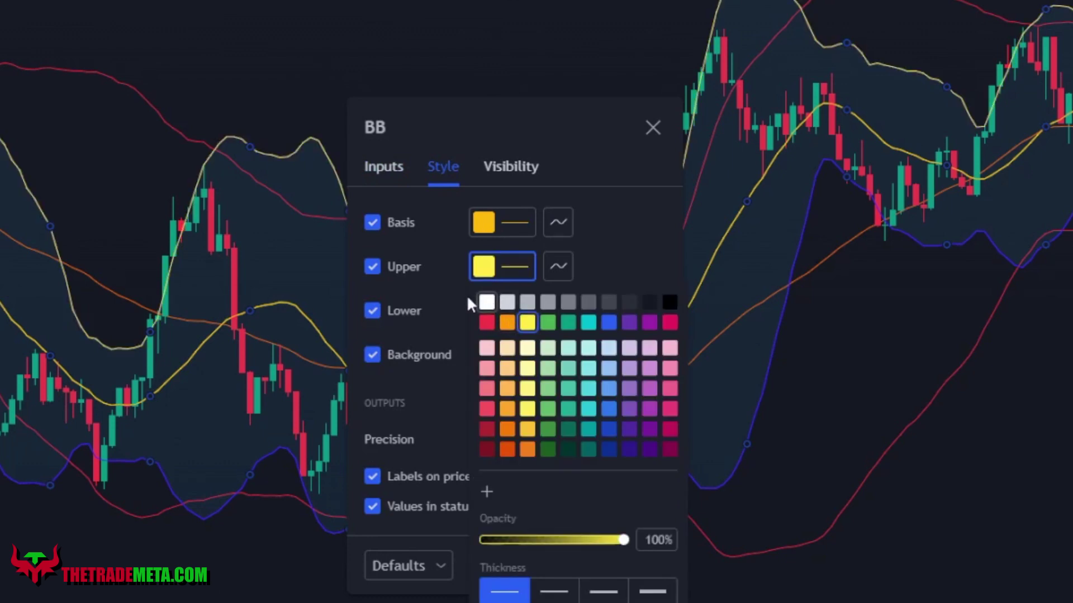
click(466, 287)
click(496, 313)
click(526, 367)
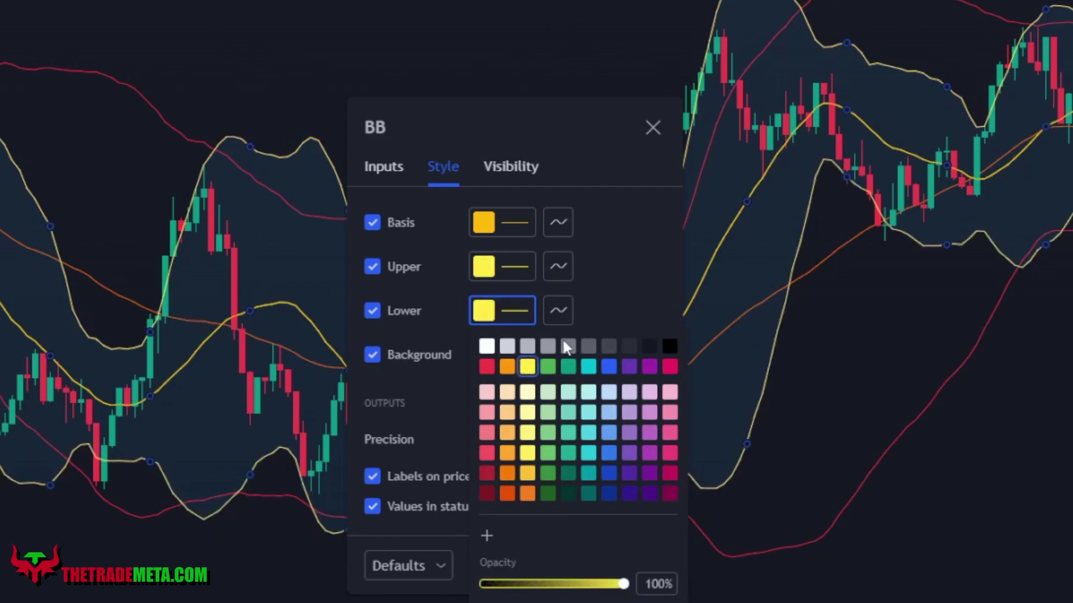
click(617, 294)
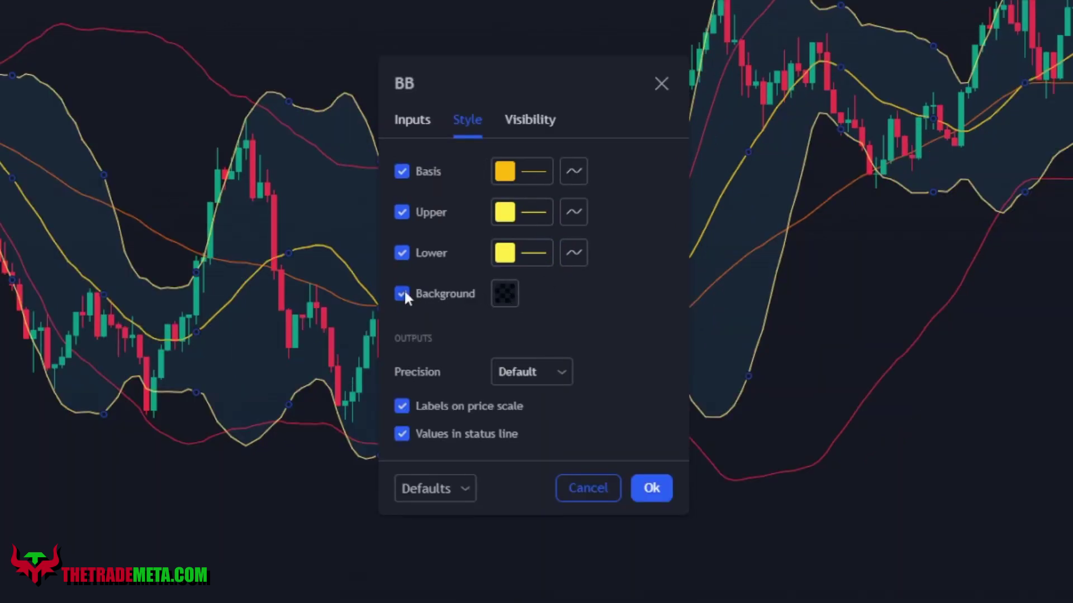
click(402, 294)
Set the second Bollinger Bands to length 50 and standard deviation 3, then apply
click(414, 120)
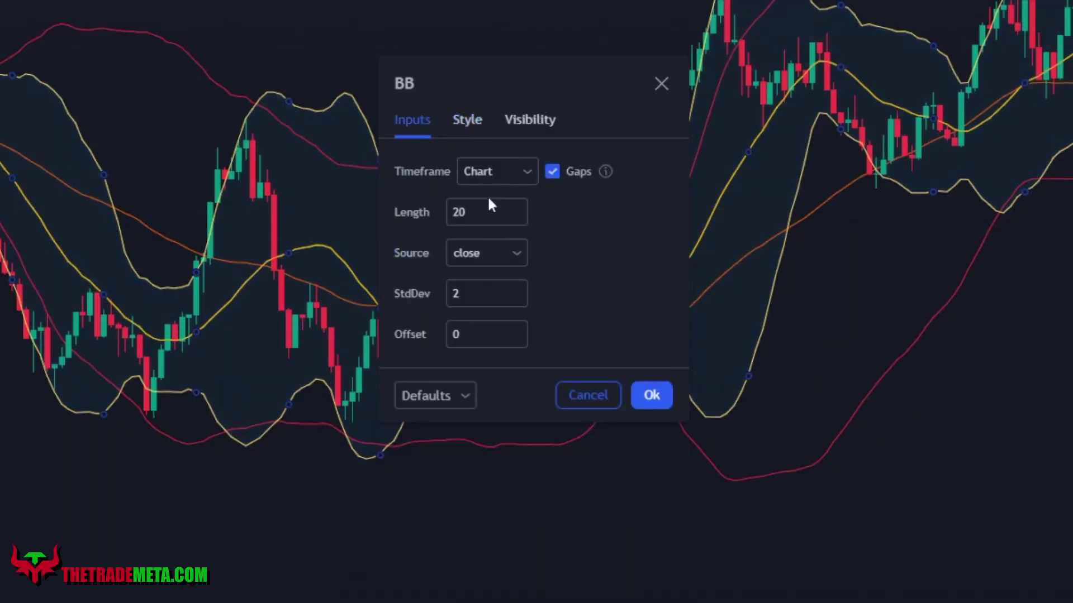
double_click(475, 212)
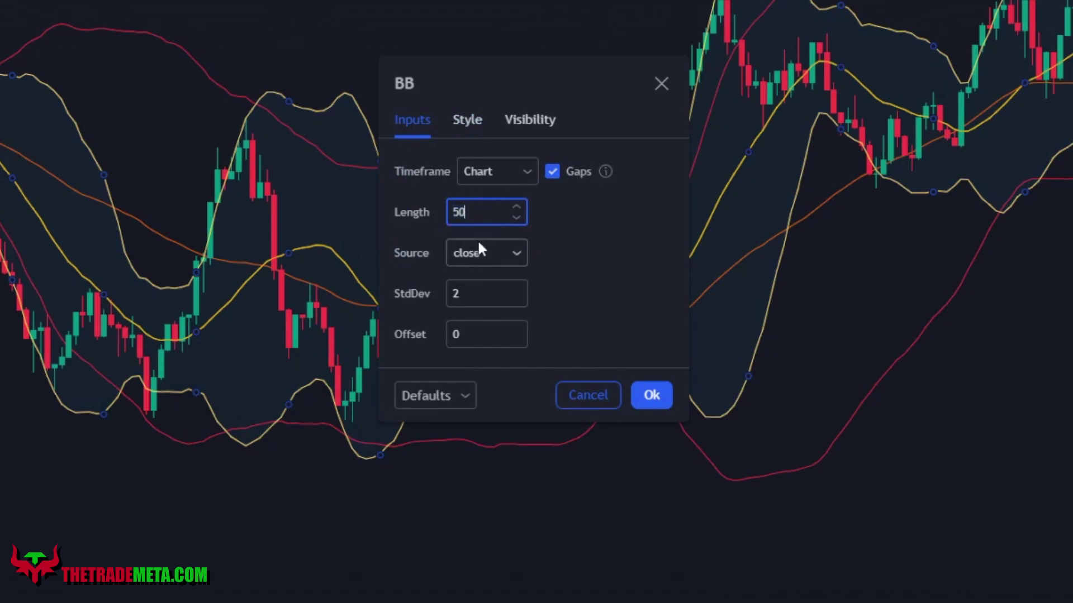
double_click(475, 296)
text(3)
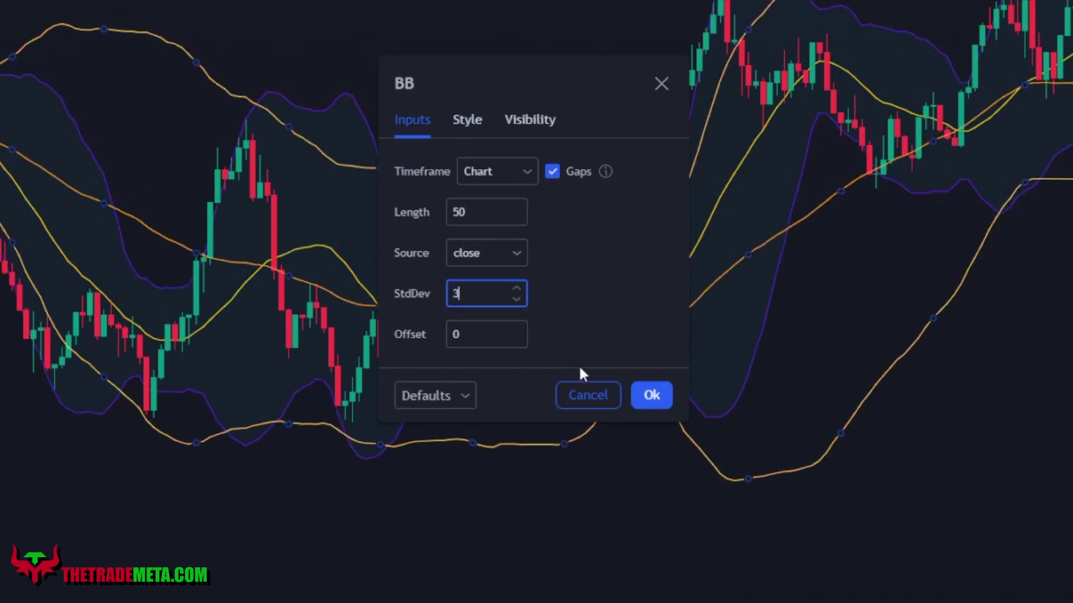
click(652, 394)
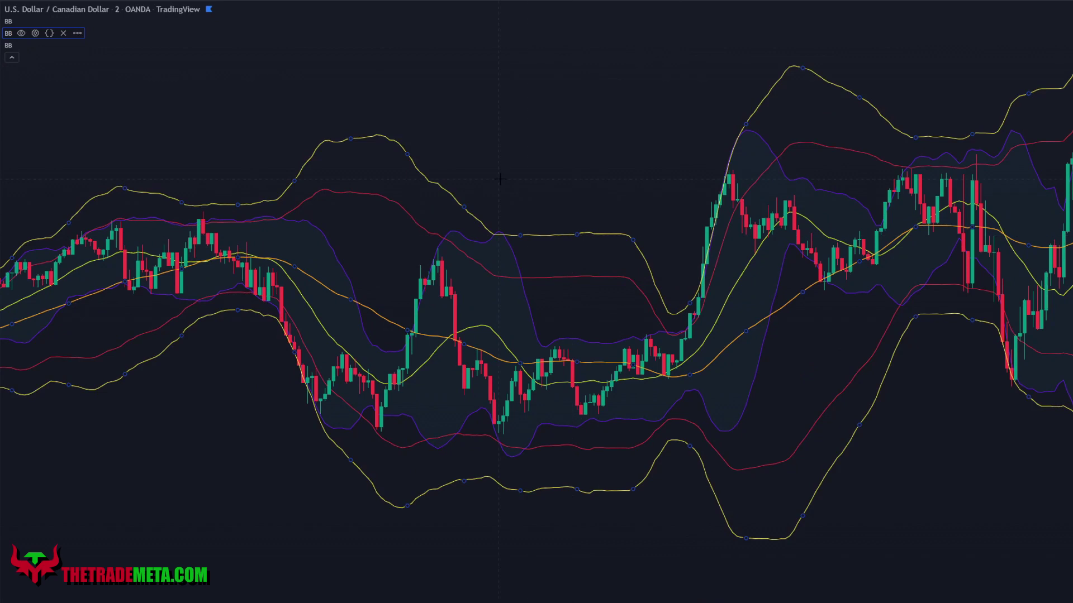
Make the third Bollinger Bands' upper and lower lines orange and remove the fill
click(35, 45)
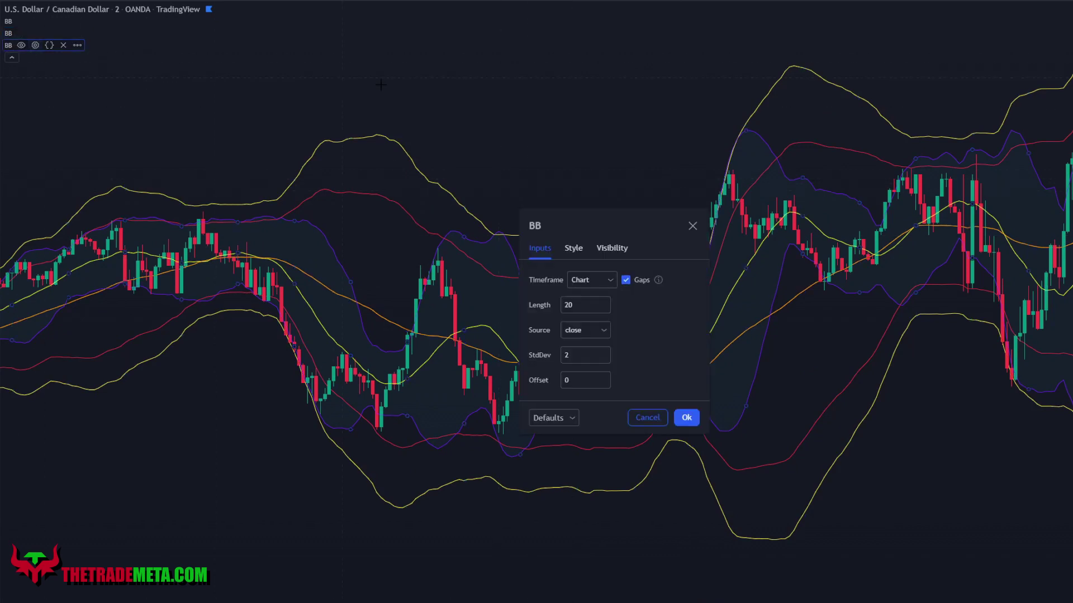
click(569, 251)
click(599, 306)
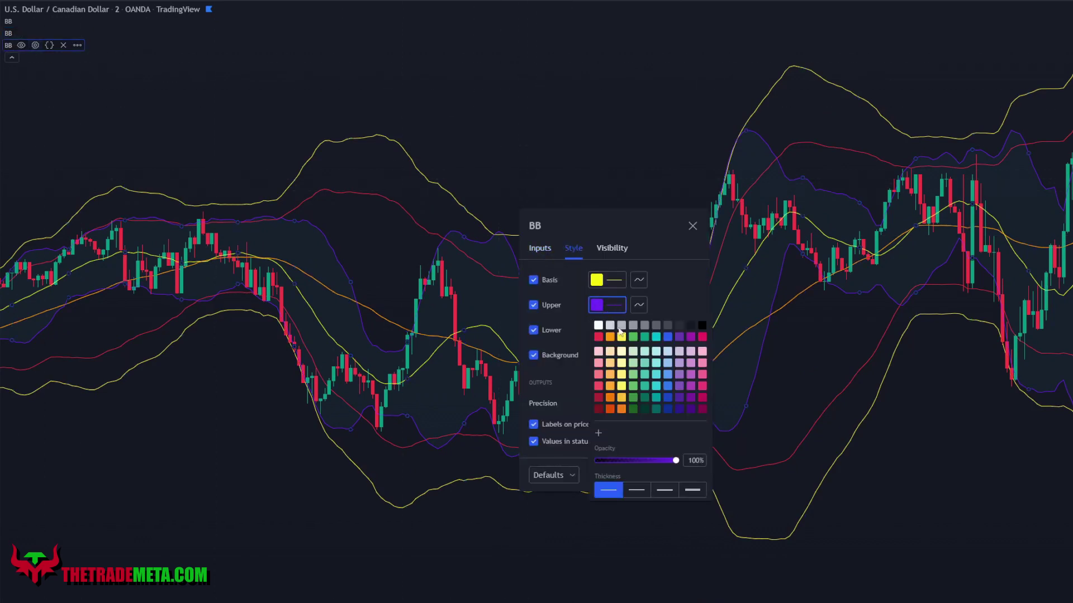
click(610, 338)
click(607, 330)
click(611, 362)
click(649, 324)
click(534, 356)
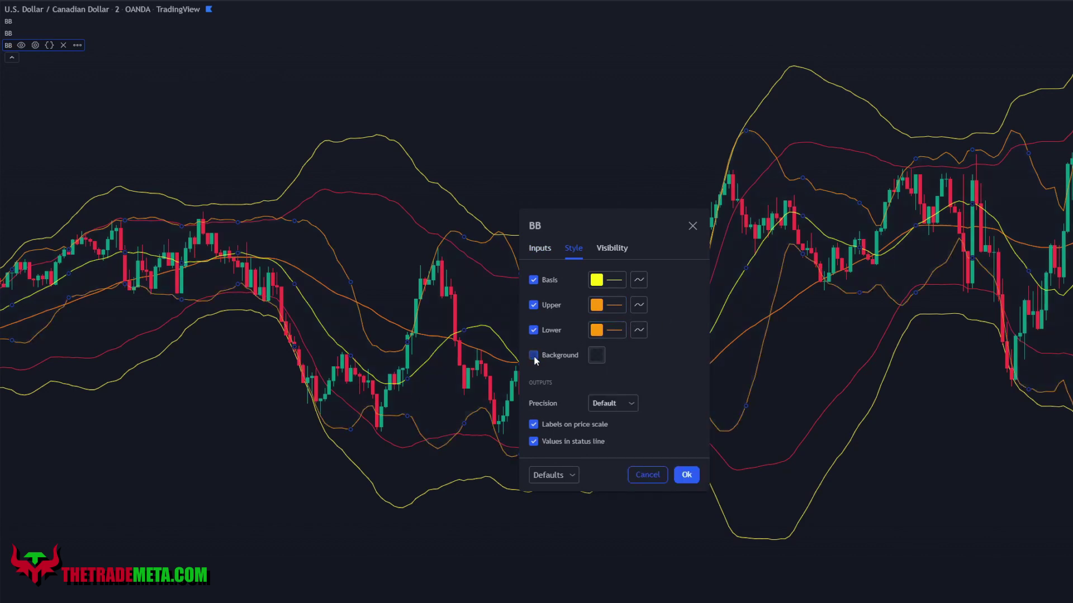
Set the third Bollinger Bands to length 50 and standard deviation 4
click(542, 248)
click(571, 305)
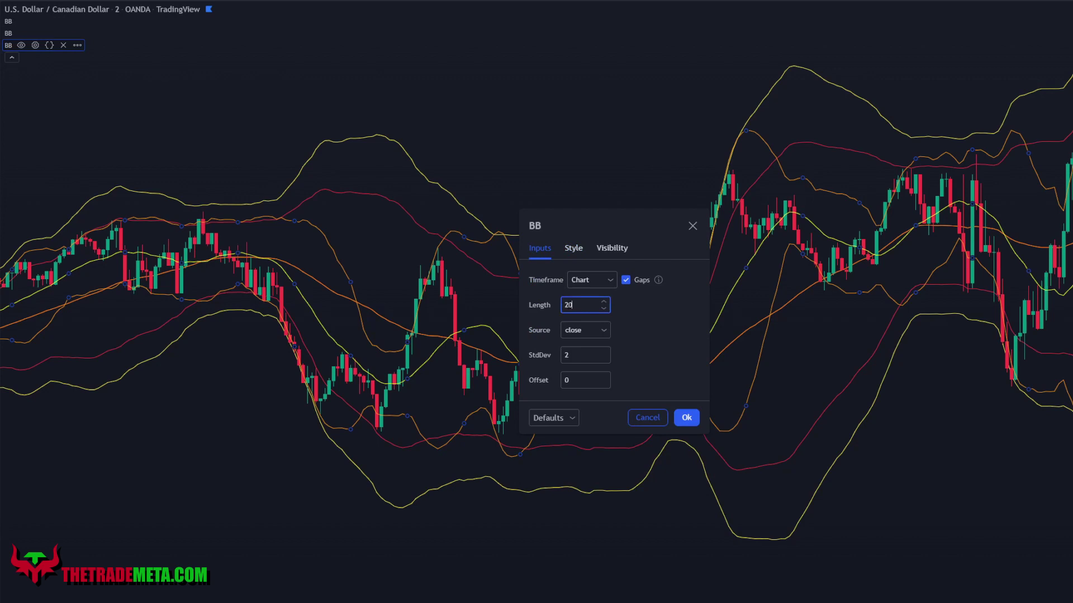
text(50)
key(Tab)
text(4)
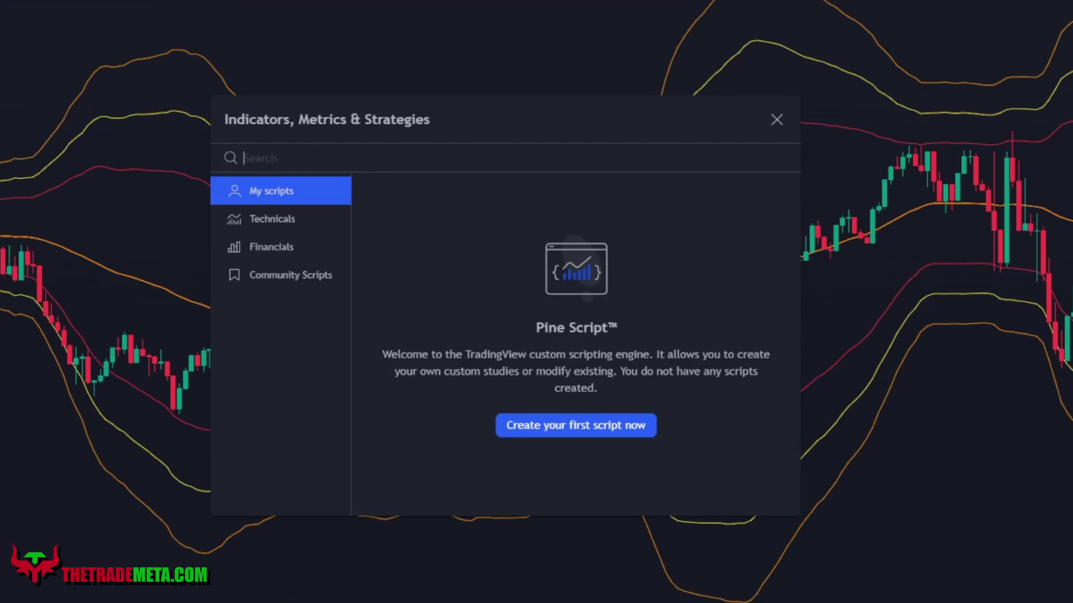
Add the Relative Strength Index pane via the 'rsi' search
text(rsi)
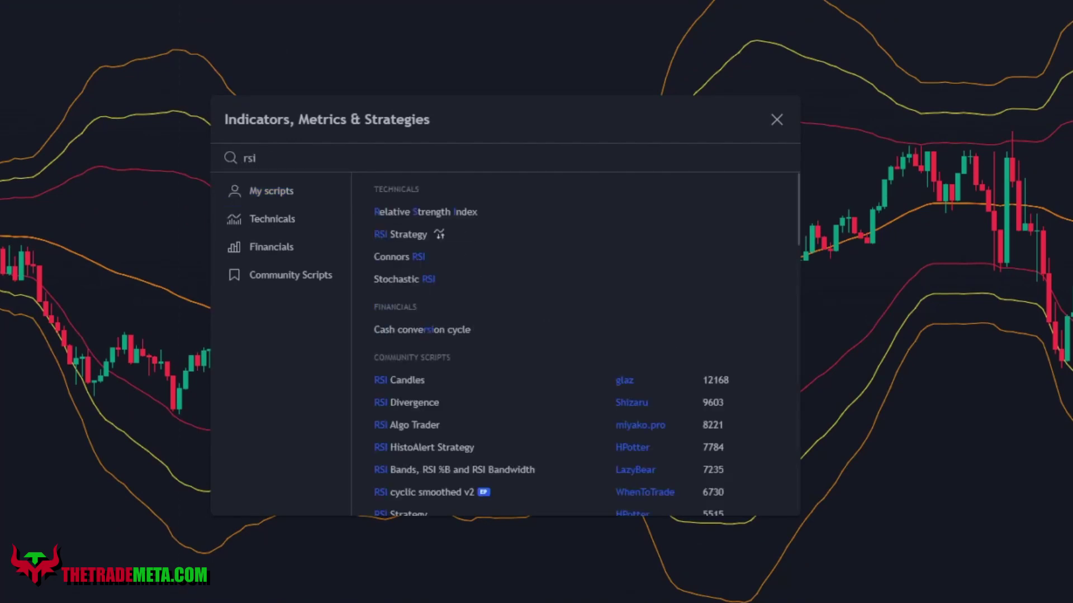
click(470, 212)
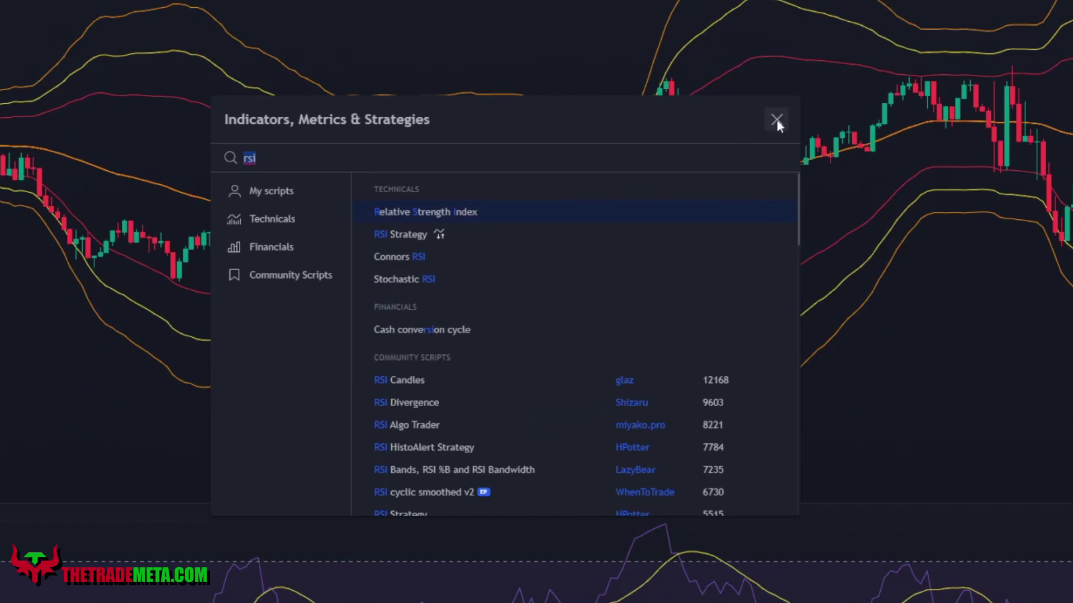
click(777, 119)
Turn off the RSI-based MA, RSI middle band and background fill
click(37, 471)
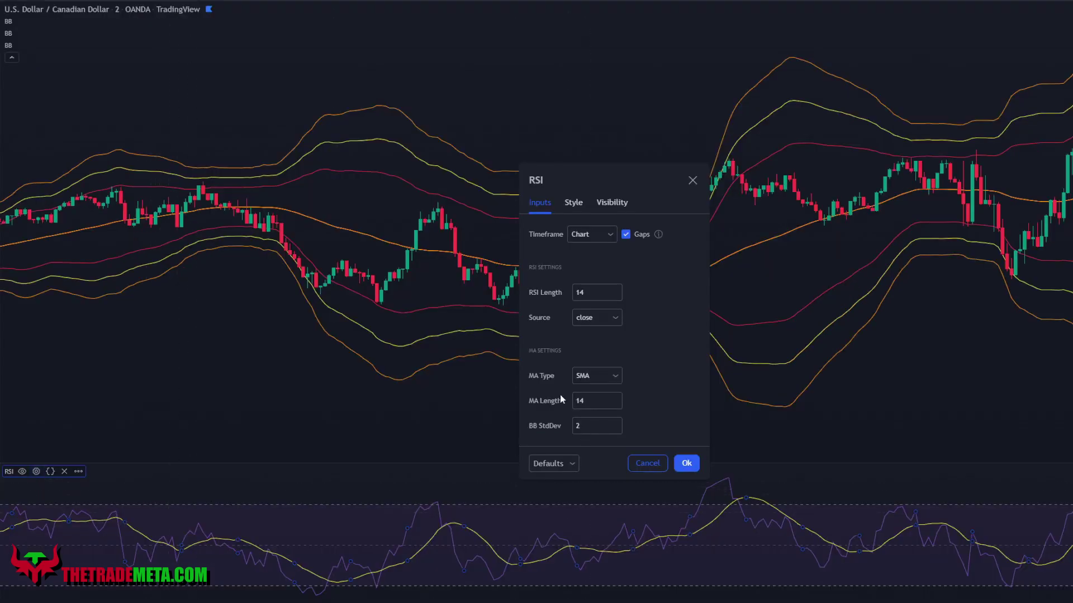
click(574, 203)
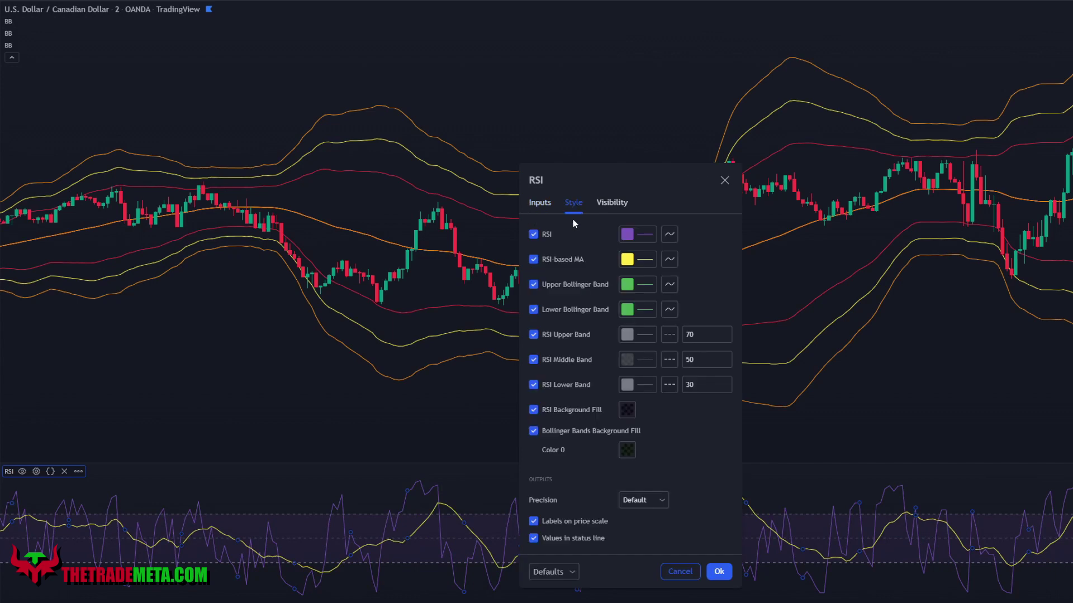
click(534, 260)
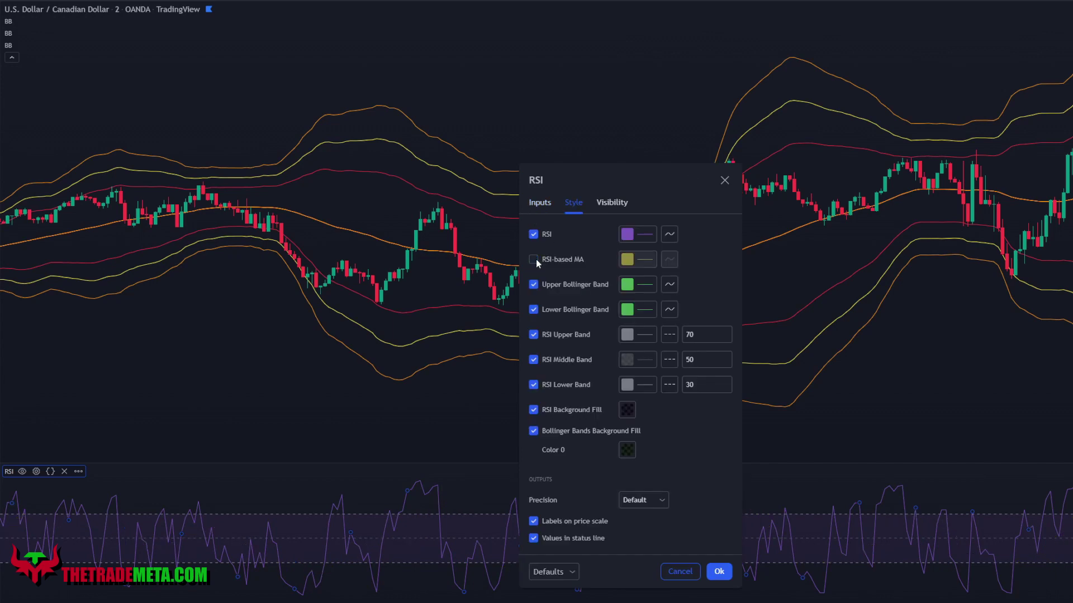
click(533, 360)
click(534, 410)
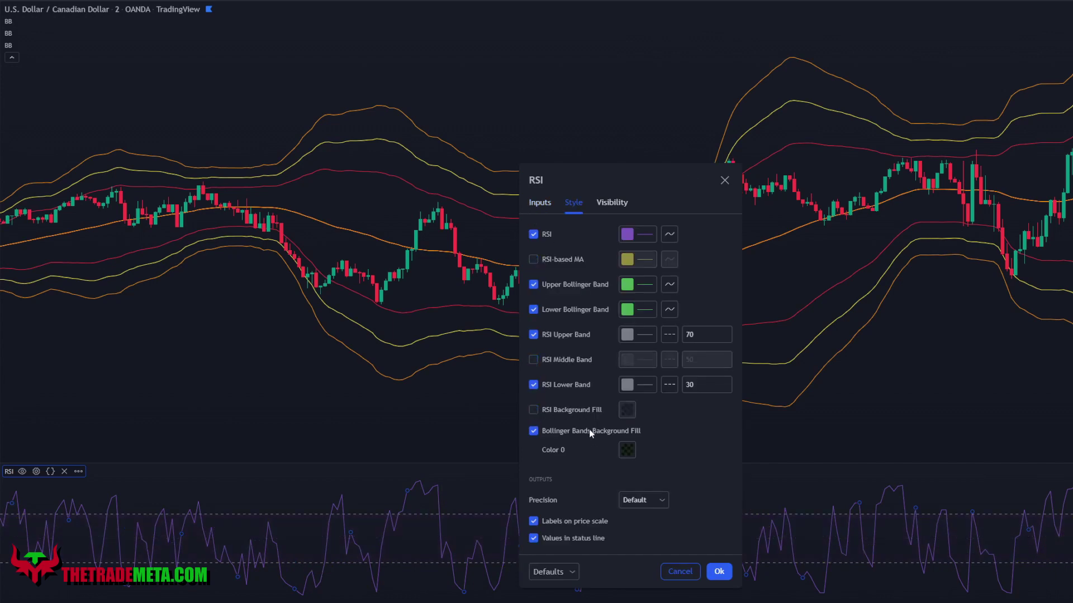
Set the RSI upper band to 80 and lower band to 20
click(693, 335)
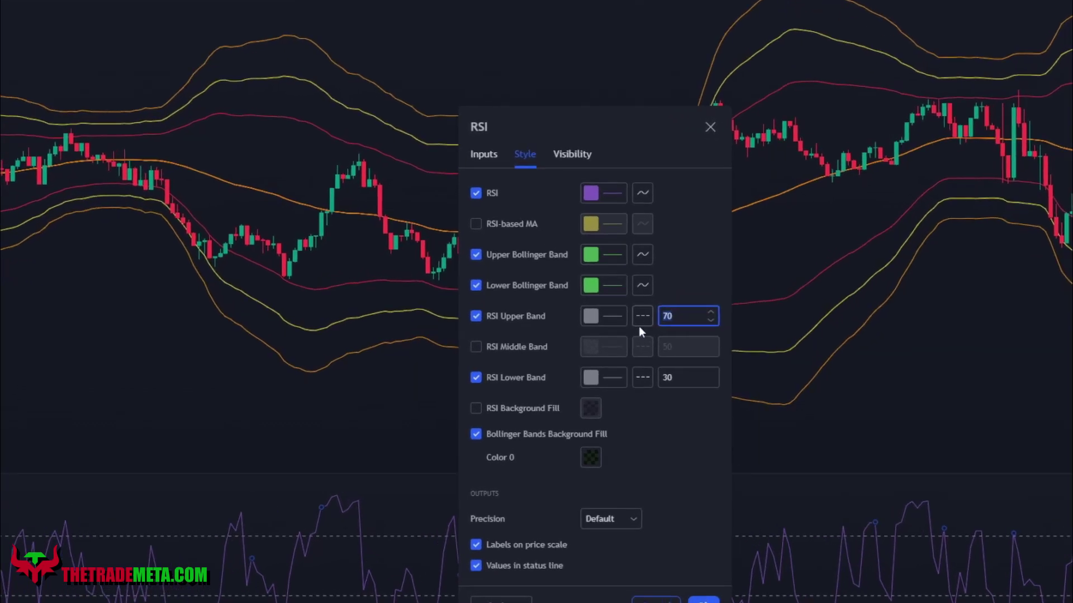
text(80)
click(685, 378)
text(20)
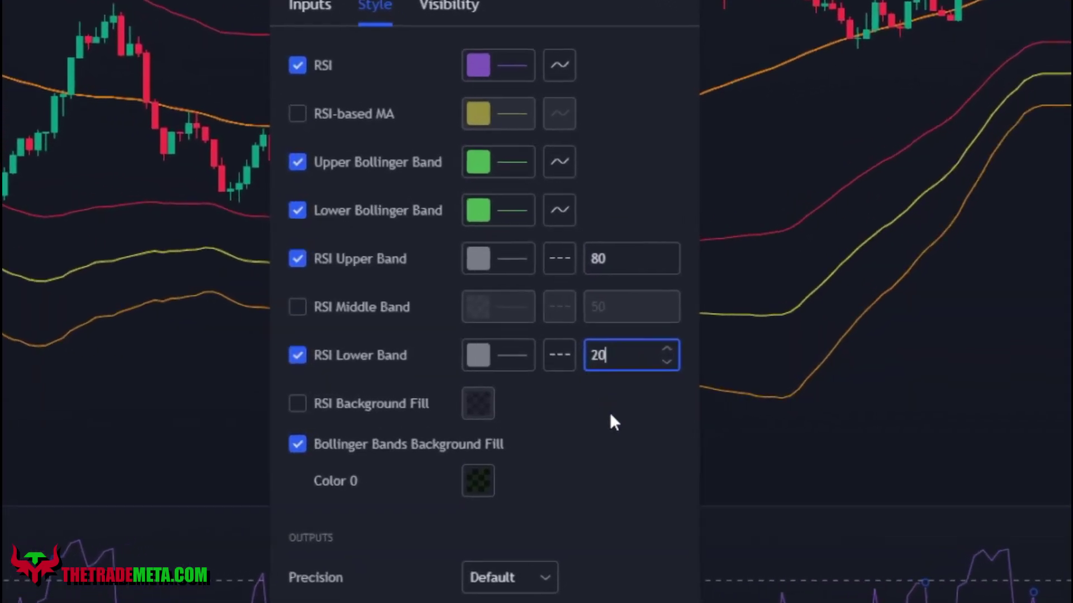
click(610, 416)
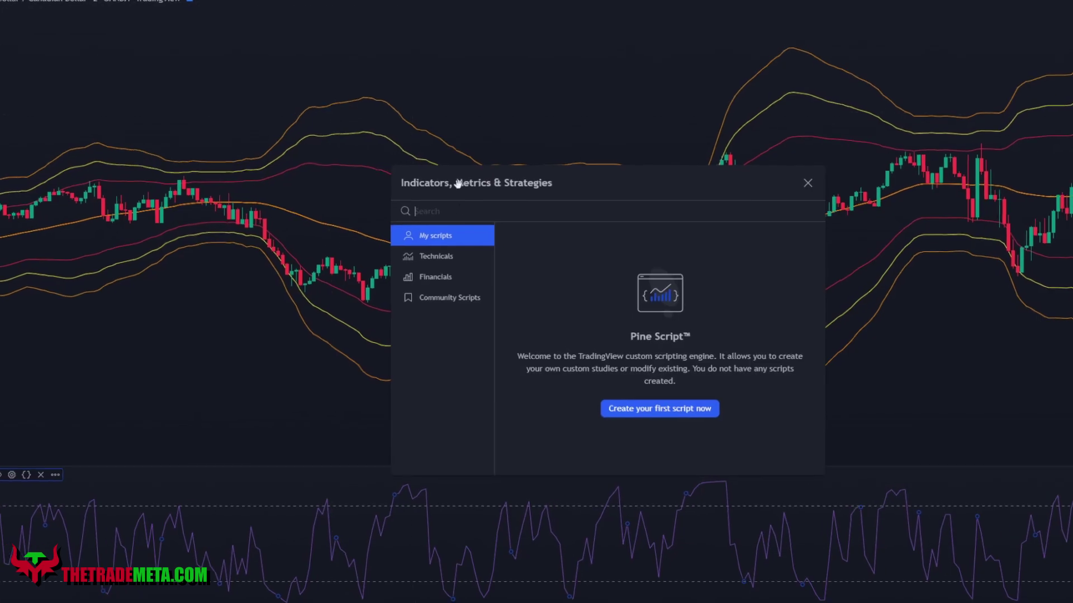
Add a Stochastic with %K Length 5 and %K Smoothing 3
text(stoch)
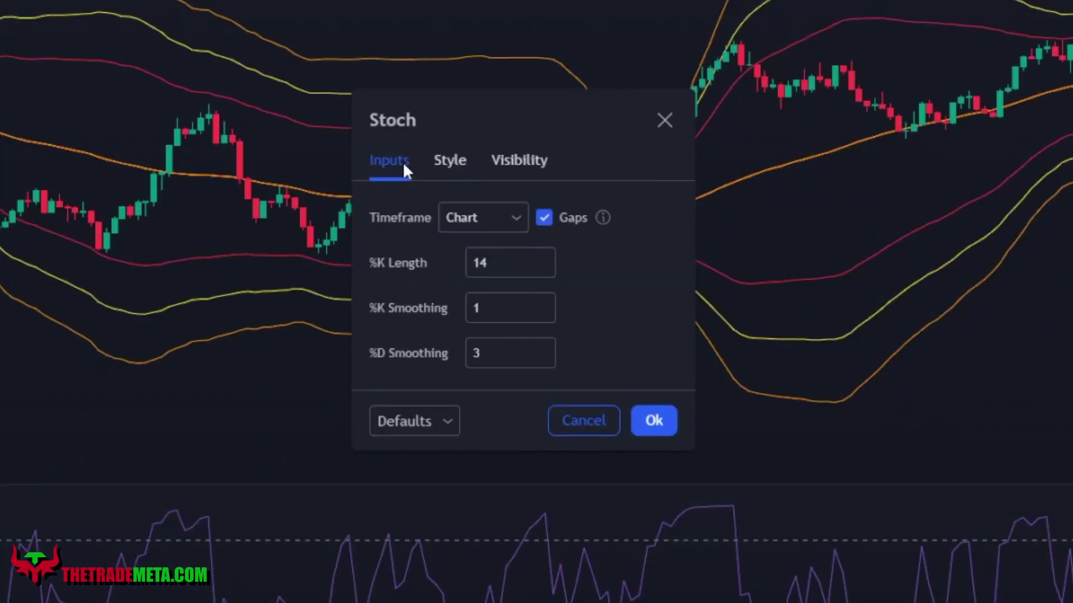
double_click(476, 267)
text(5)
double_click(477, 317)
text(3)
click(470, 363)
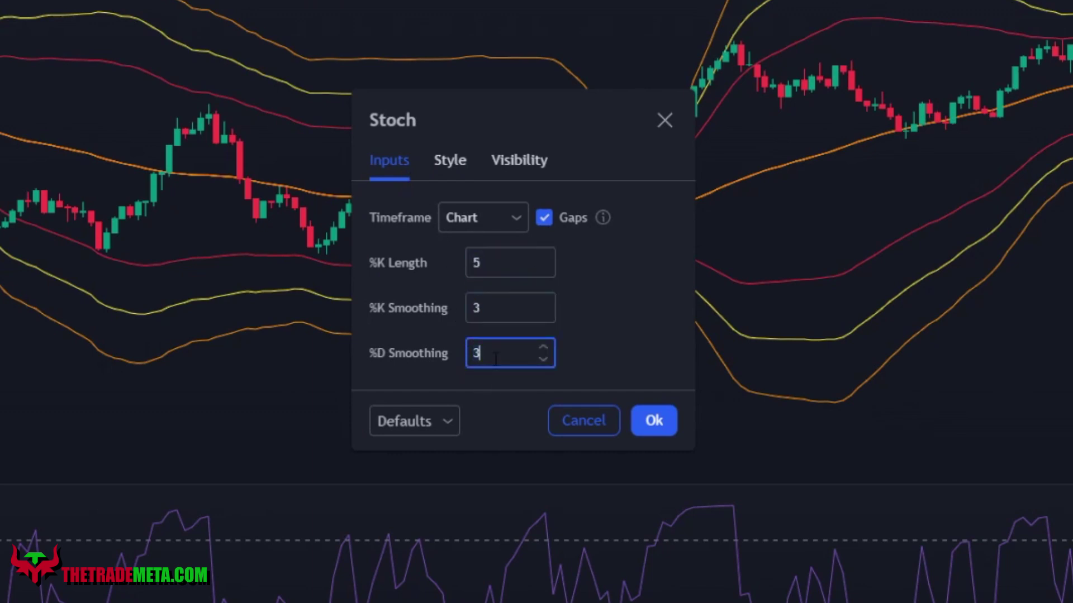
Turn off the Stochastic middle band and background
click(441, 166)
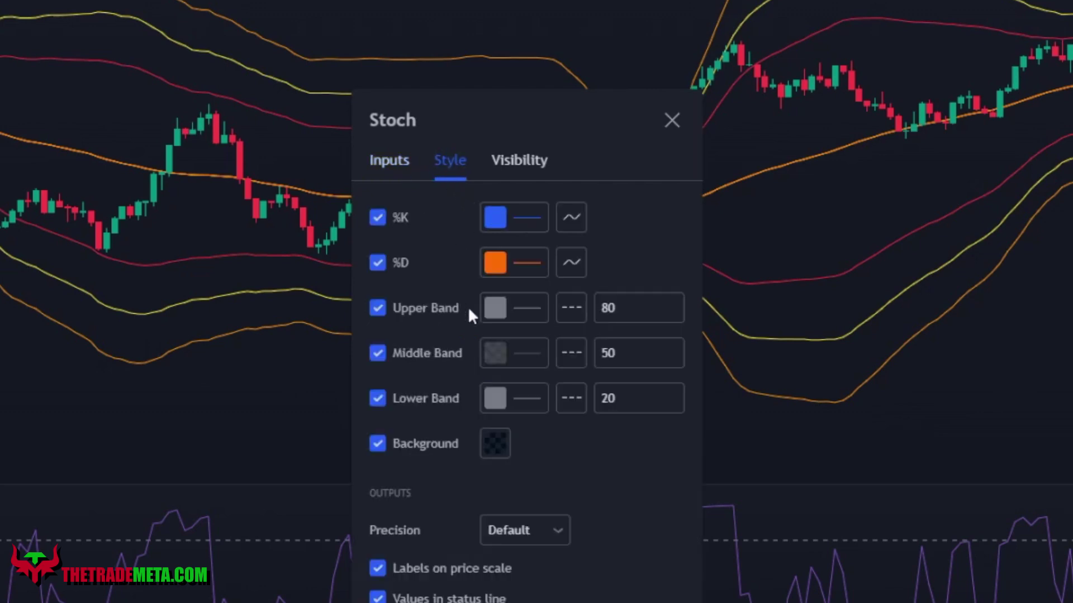
click(380, 352)
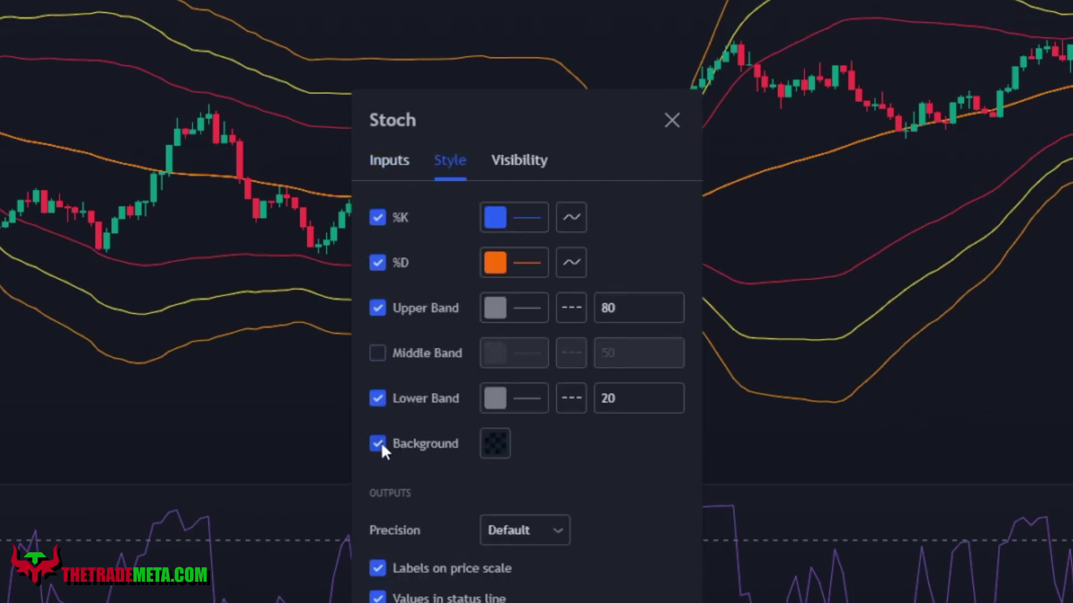
click(378, 444)
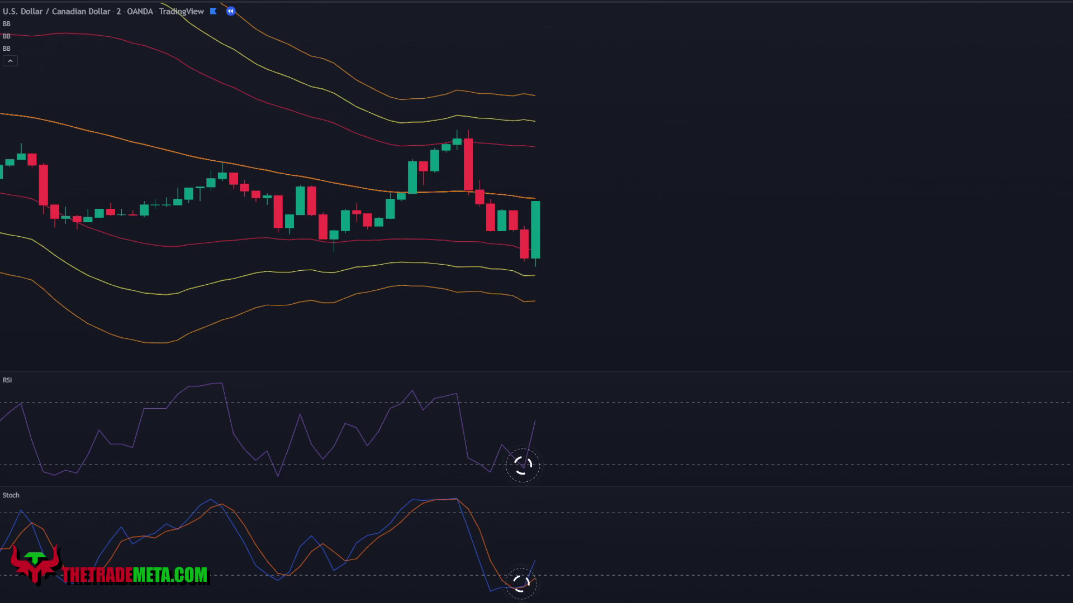
Place a long position on the last candle with stop below its low and a 1:1 target
click(2, 128)
click(2, 128)
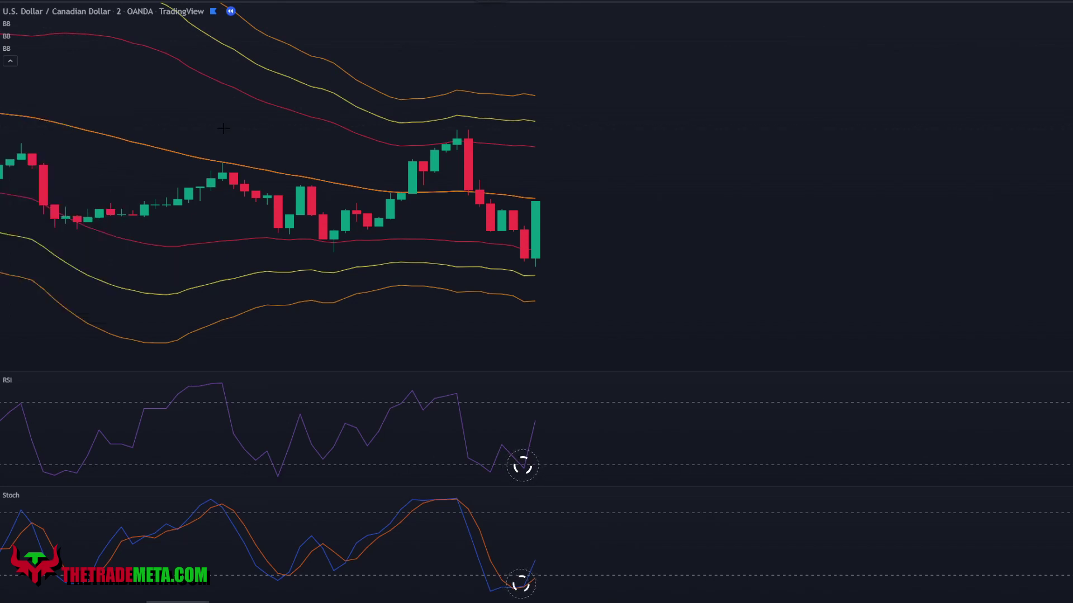
click(545, 200)
drag(549, 228, 533, 276)
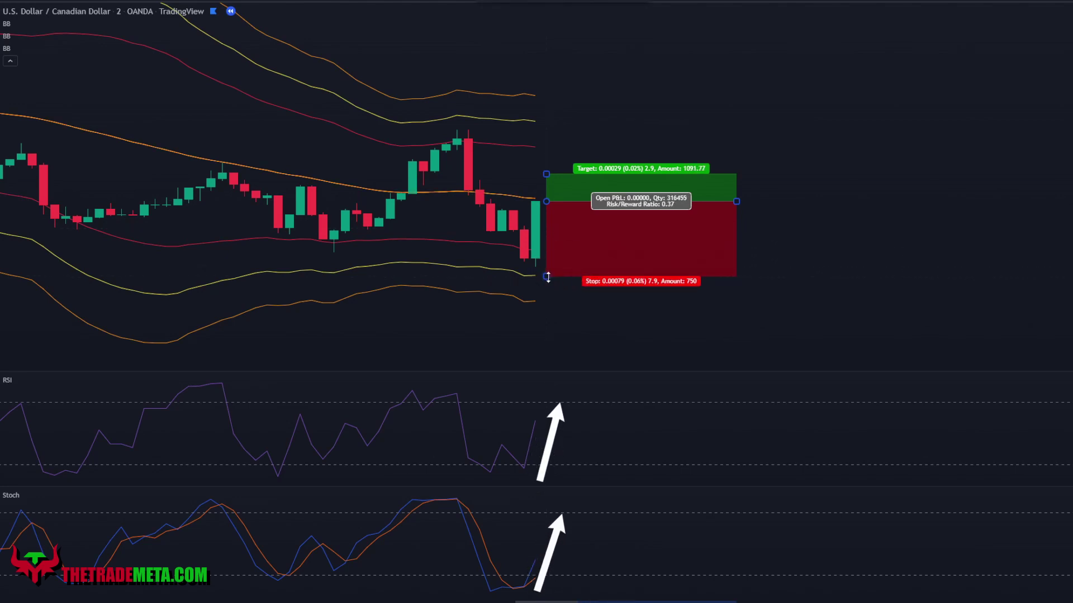
drag(547, 276, 547, 275)
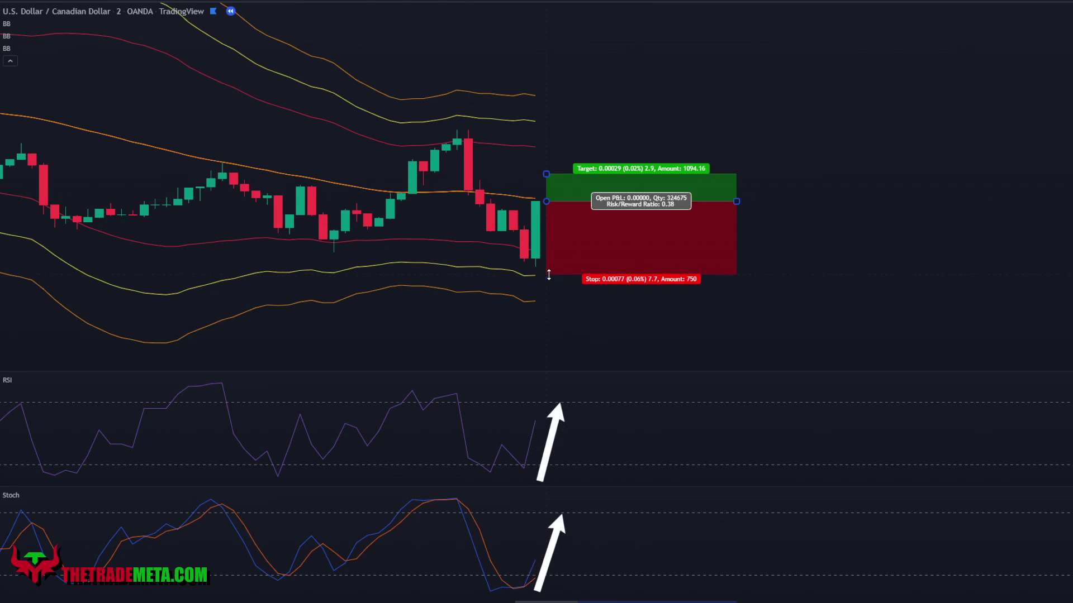
drag(547, 173, 555, 128)
click(846, 200)
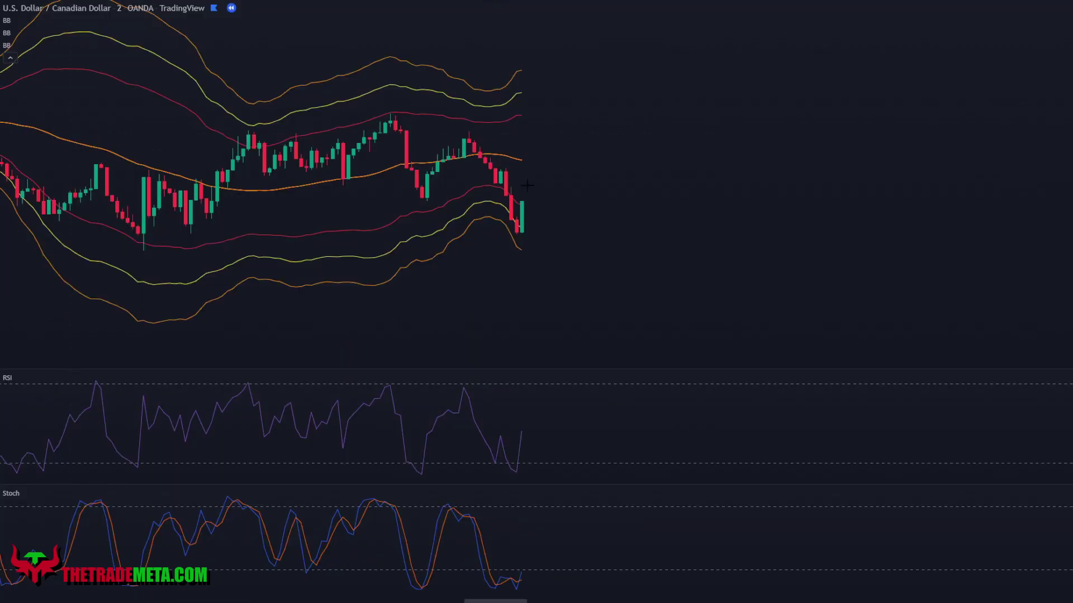
Place another long position at the last candle, lowering its stop and raising its target
click(527, 199)
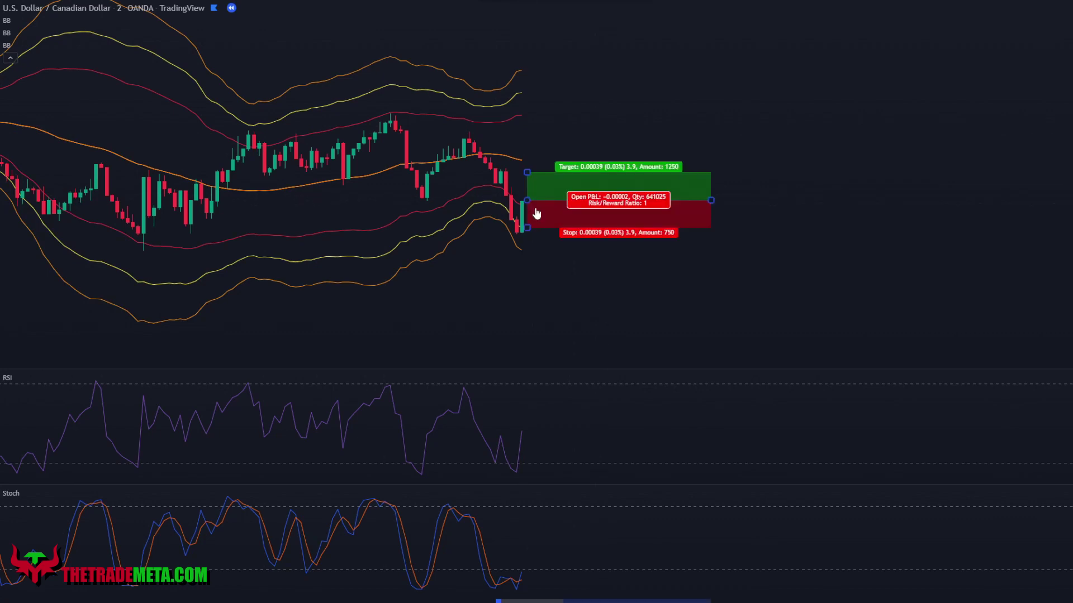
drag(527, 238, 522, 252)
drag(521, 172, 520, 152)
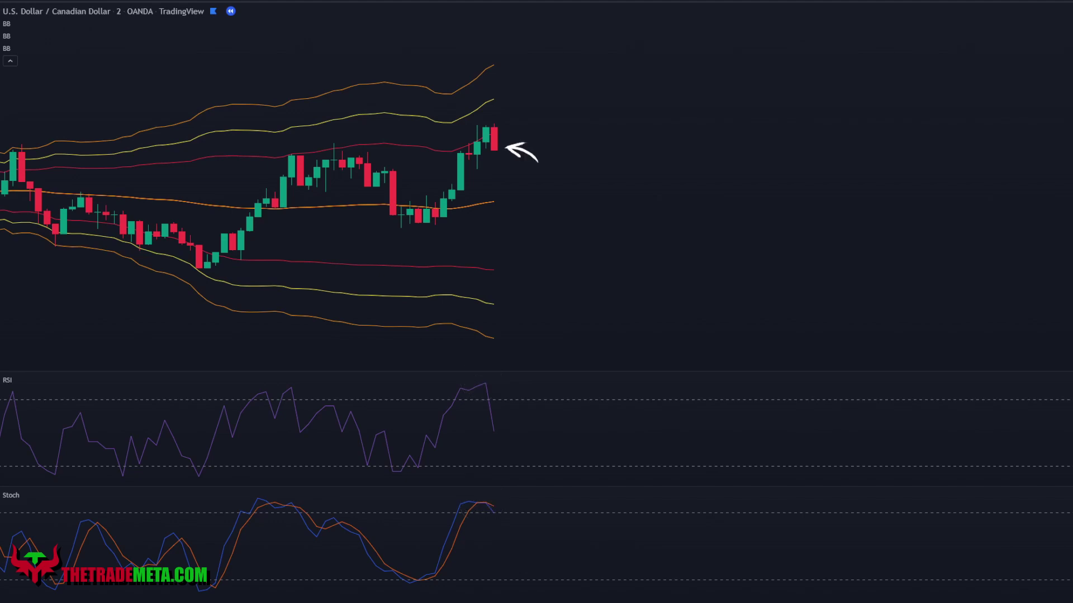
Place a short position at the upper-band red candle, extend its target lower, and pan ahead
click(65, 146)
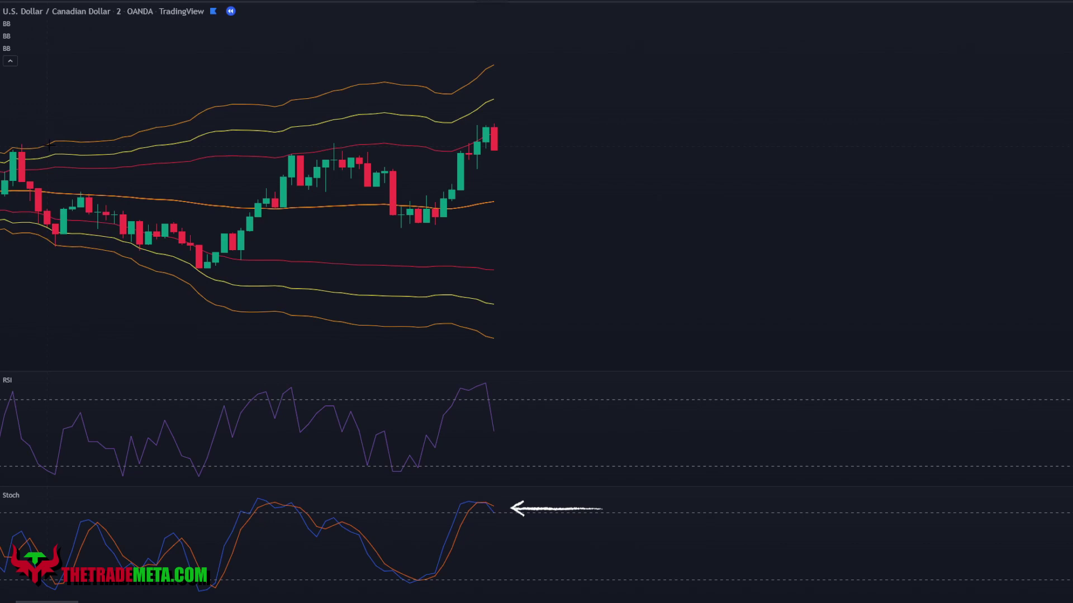
click(503, 152)
drag(505, 199, 505, 206)
click(725, 187)
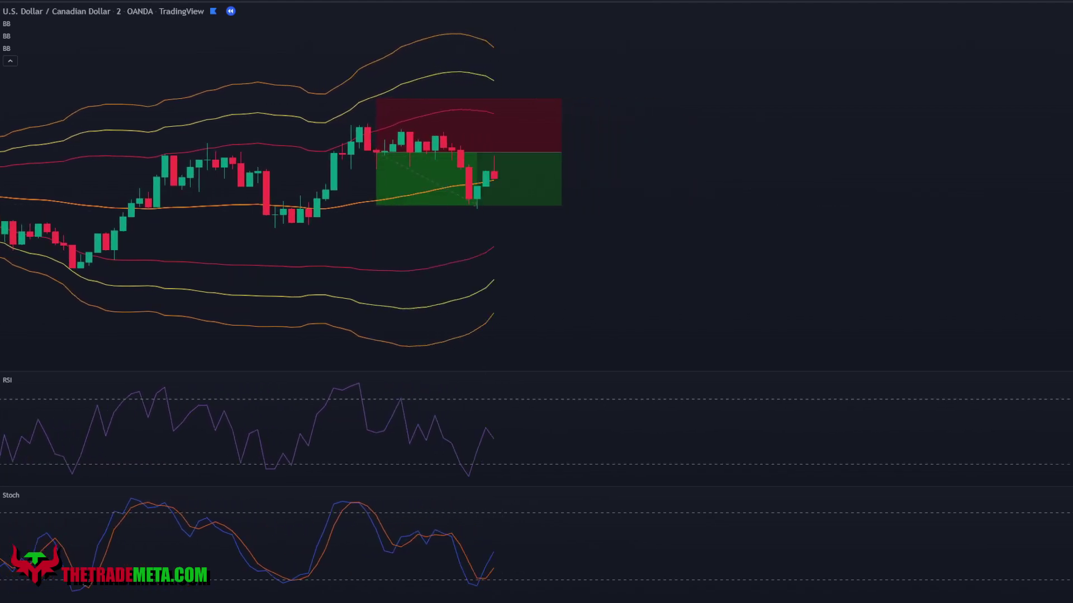
drag(555, 163, 576, 163)
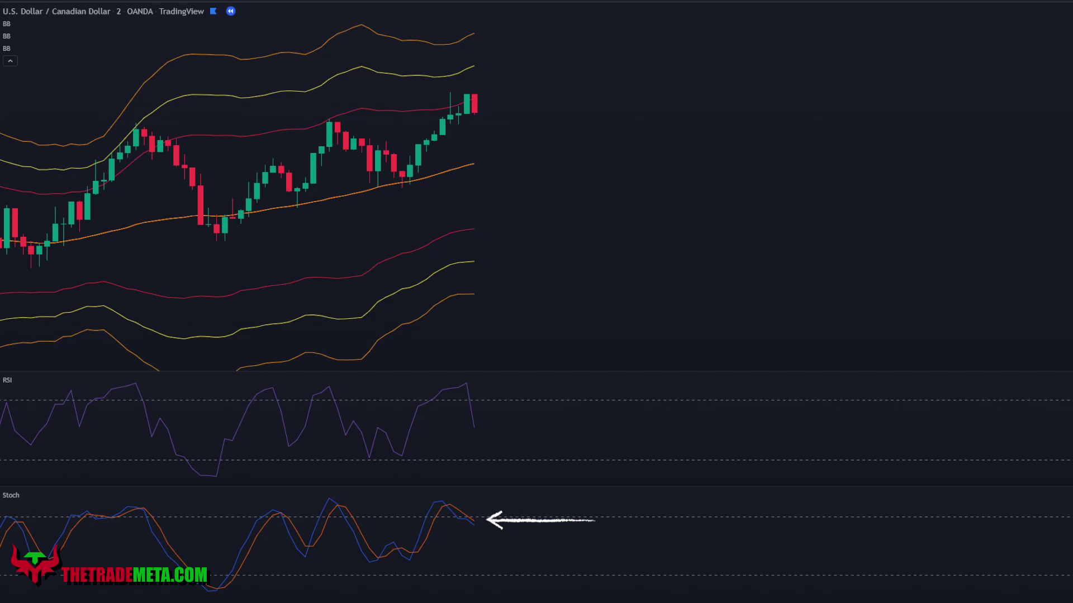
Place a 1:1 short position at the rally top and pan to reveal the outcome
click(478, 114)
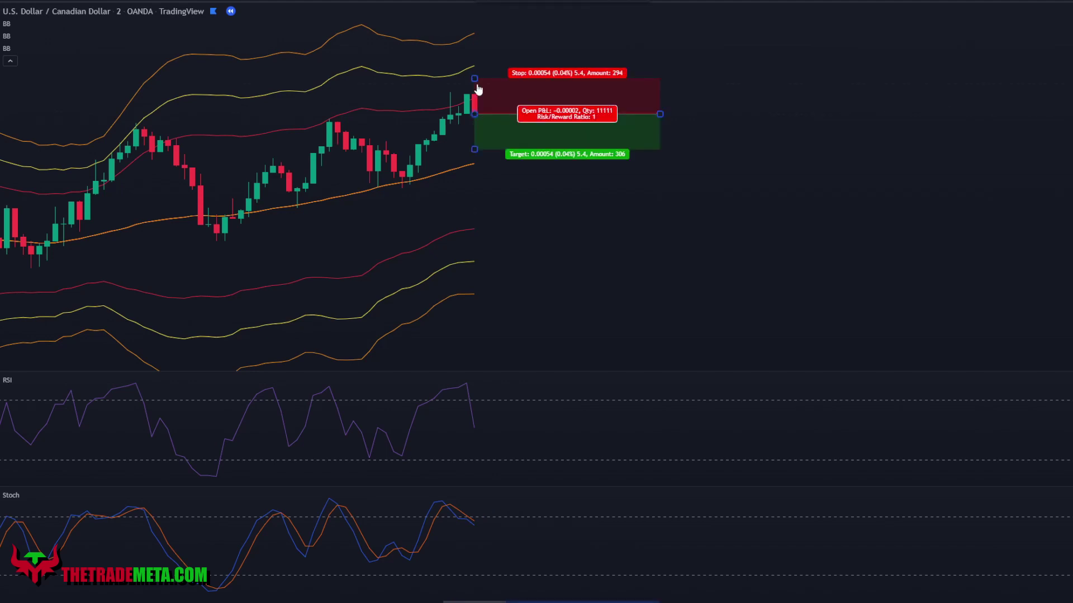
drag(474, 149, 474, 161)
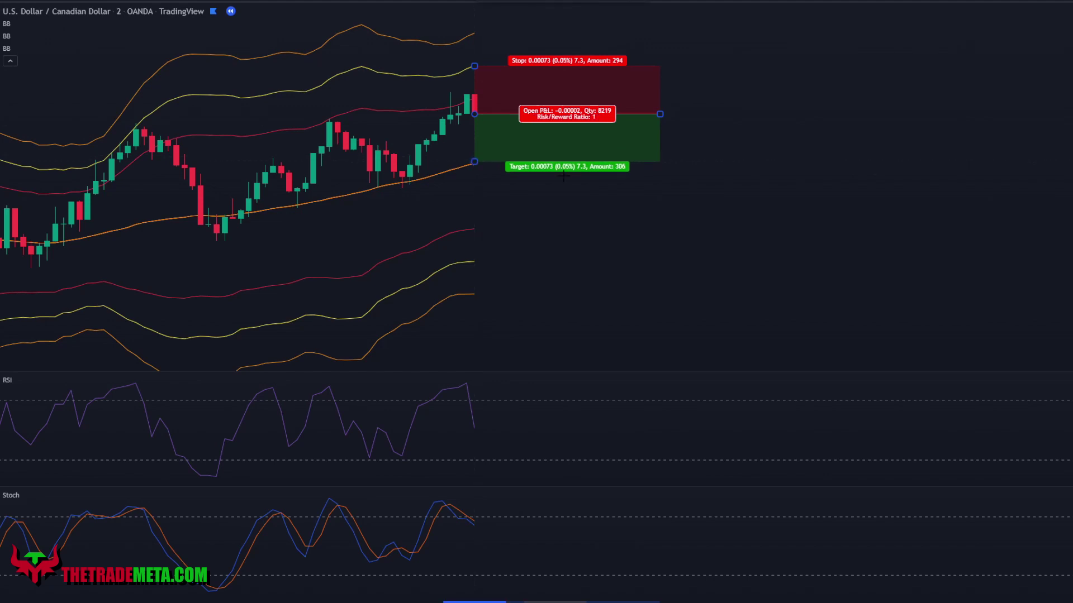
drag(546, 153, 551, 153)
click(687, 161)
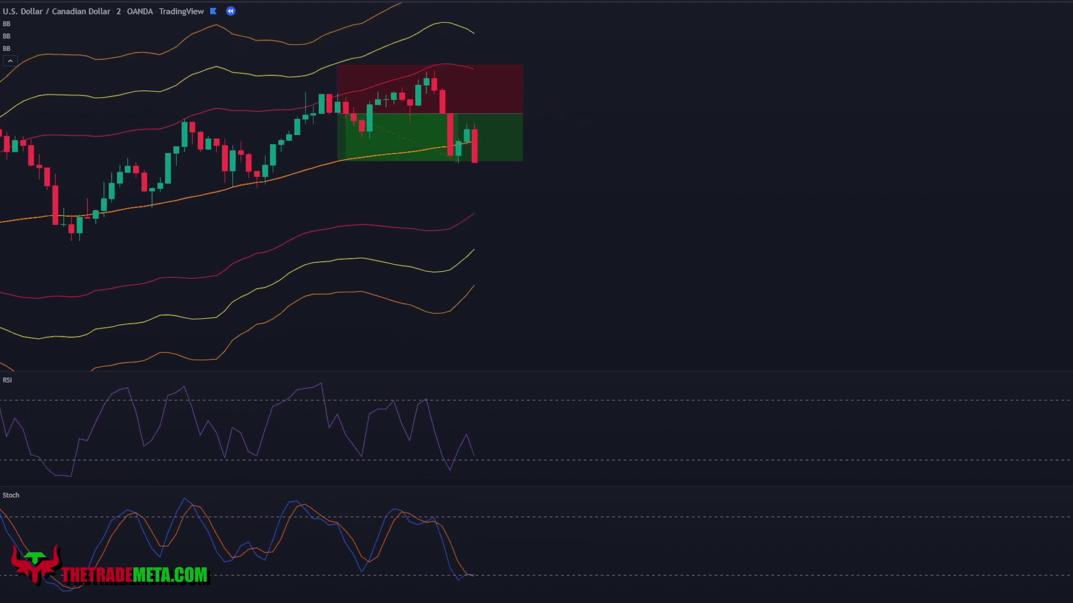
drag(389, 130, 514, 153)
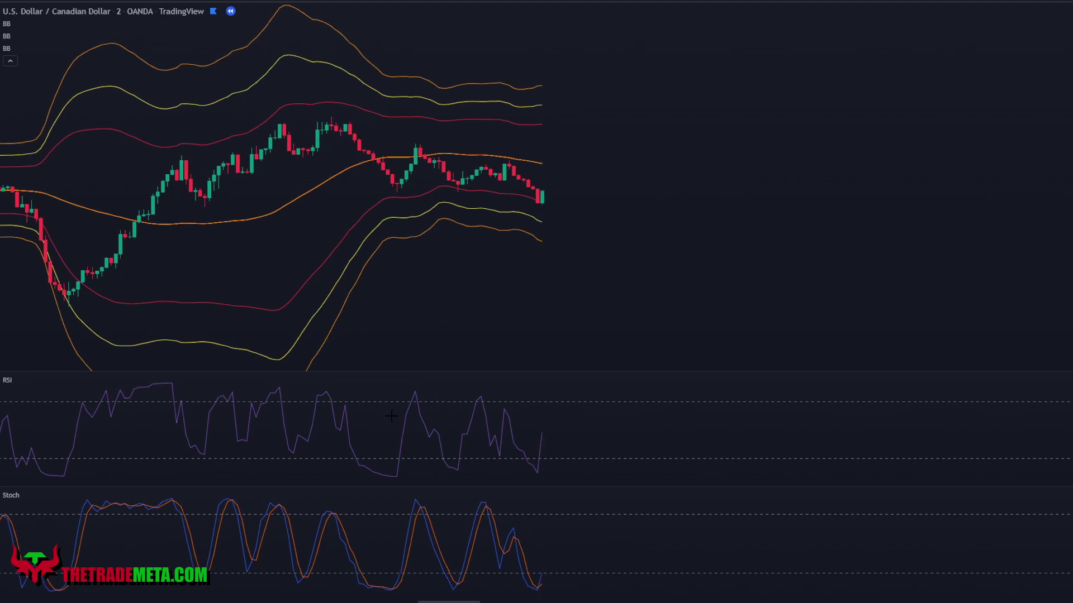
Place a long position at the last candle with a tightened stop and 1:1 target
click(23, 134)
click(546, 191)
drag(547, 228, 545, 223)
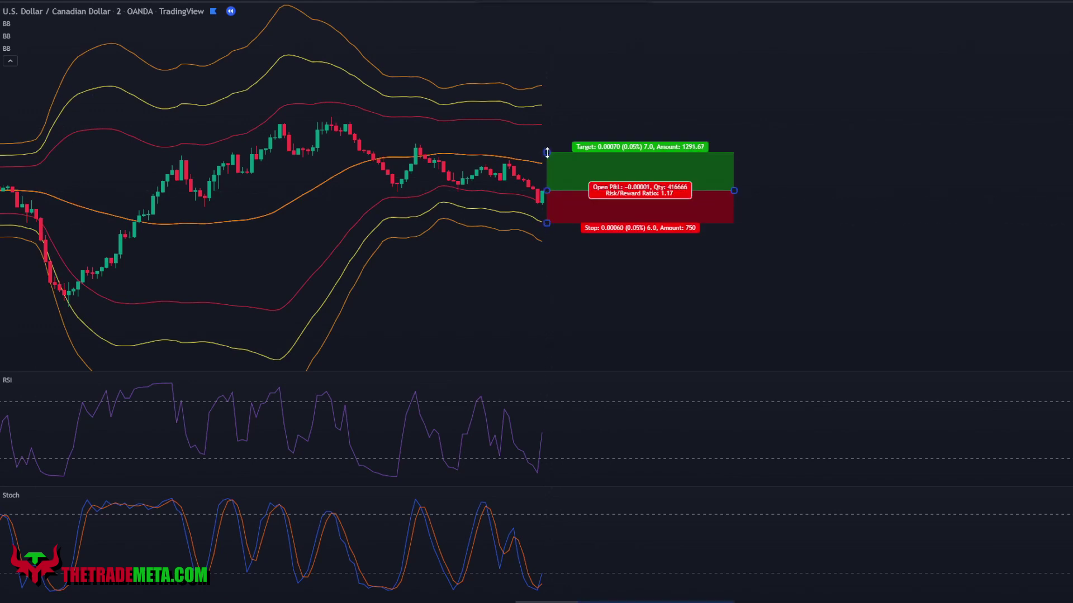
drag(547, 152, 547, 158)
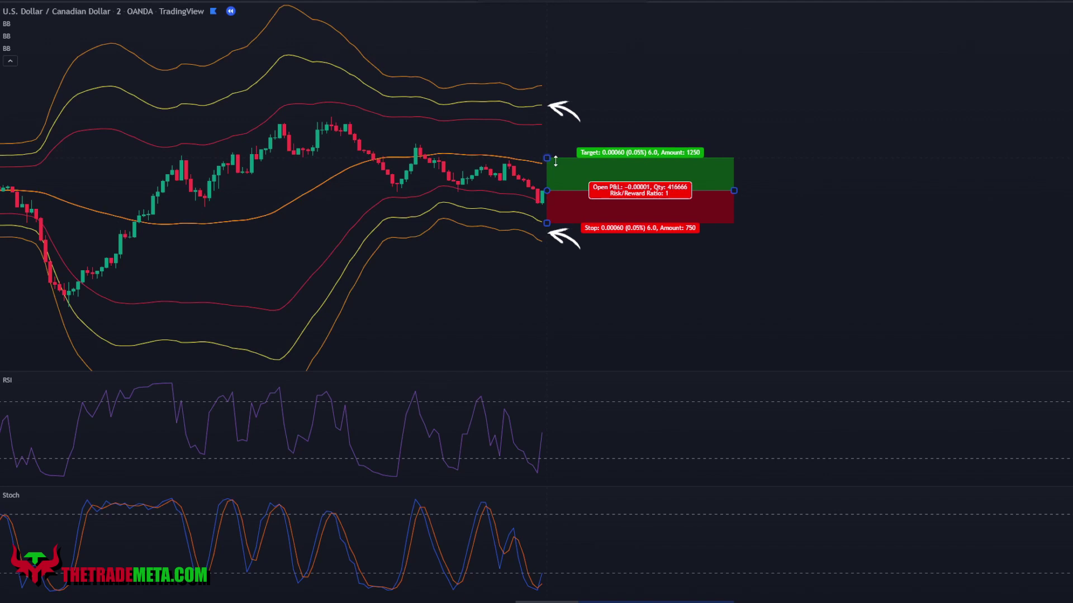
click(846, 271)
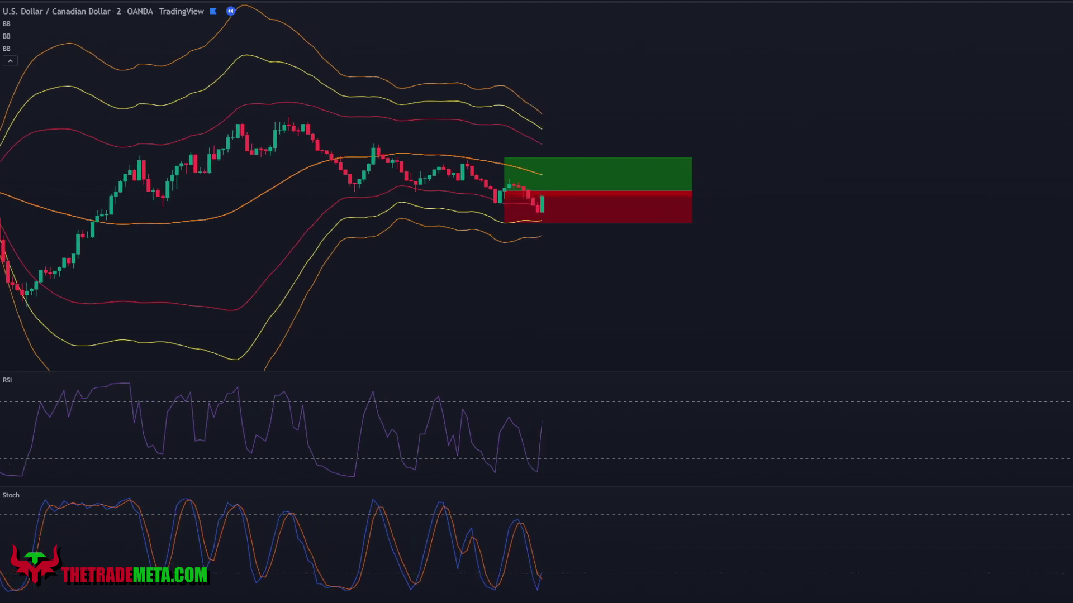
Add a second 1:1 long position and select it to view its closed result
click(2, 133)
click(20, 132)
click(542, 196)
drag(543, 235, 544, 221)
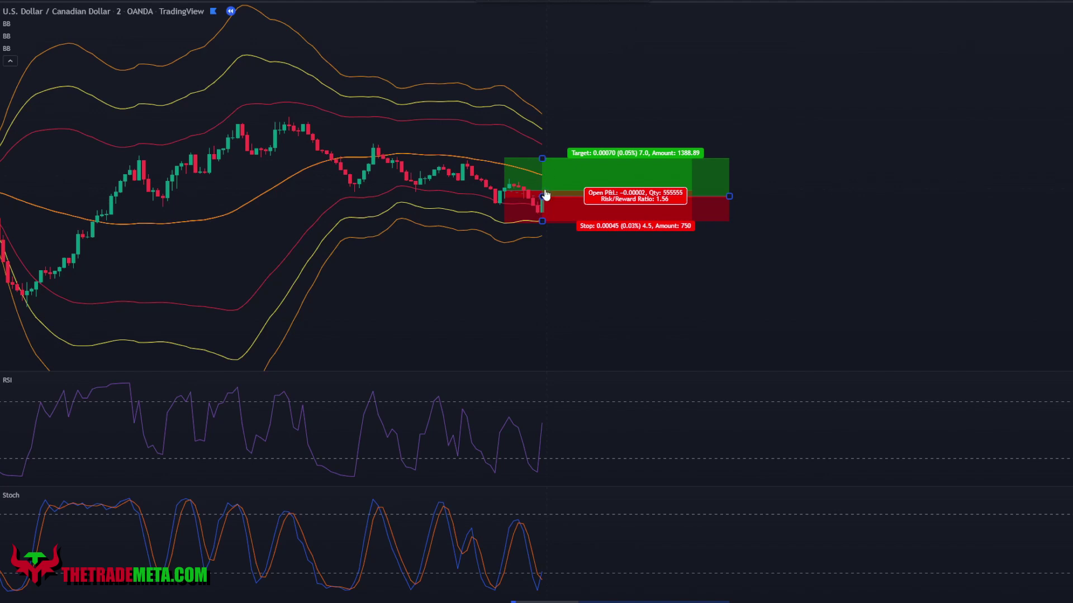
drag(542, 158, 542, 172)
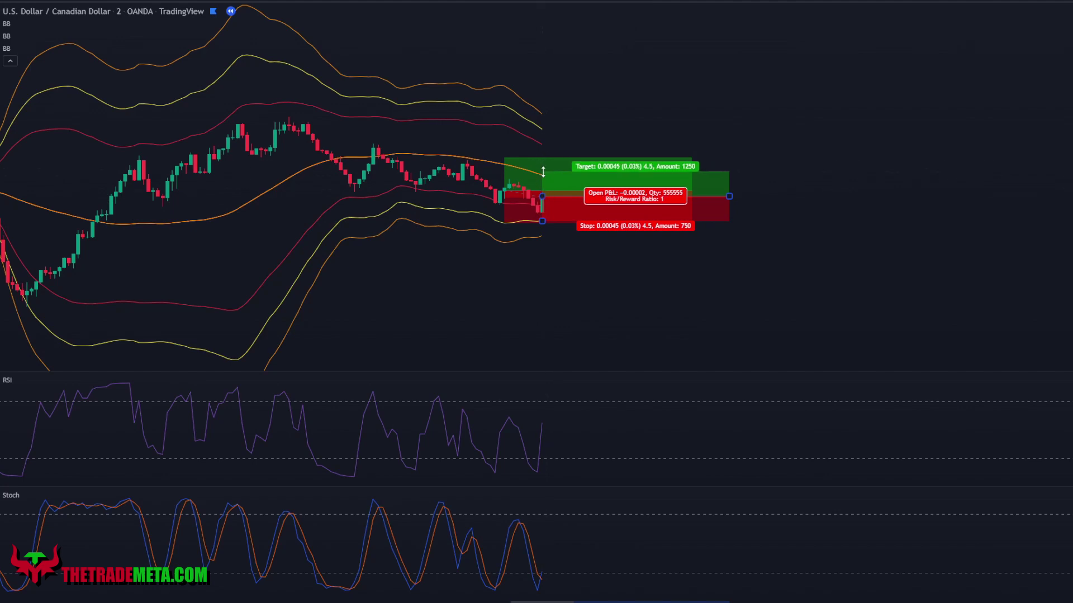
click(676, 290)
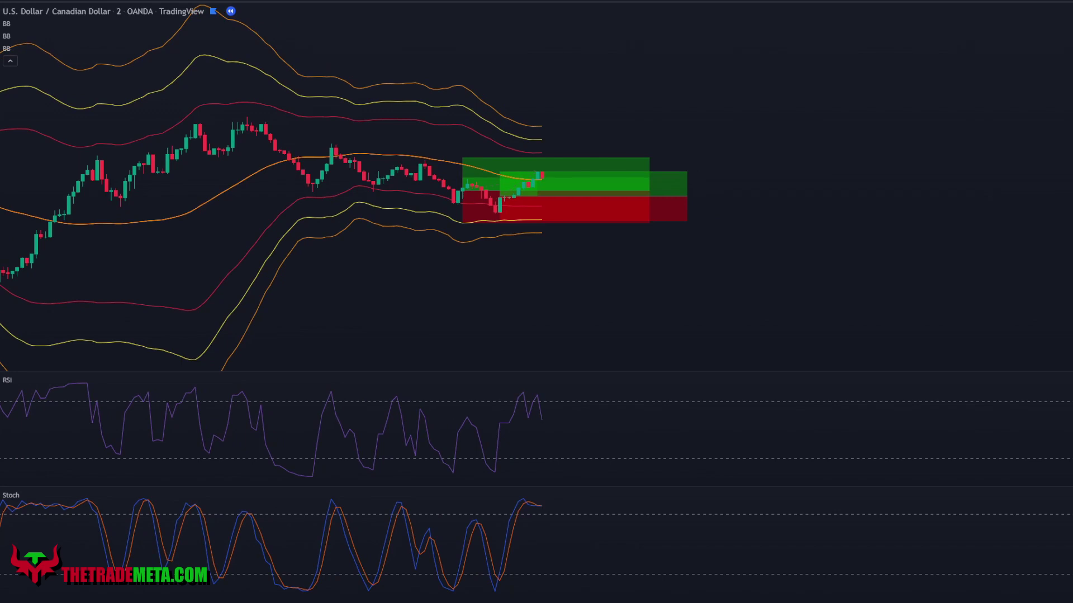
click(515, 200)
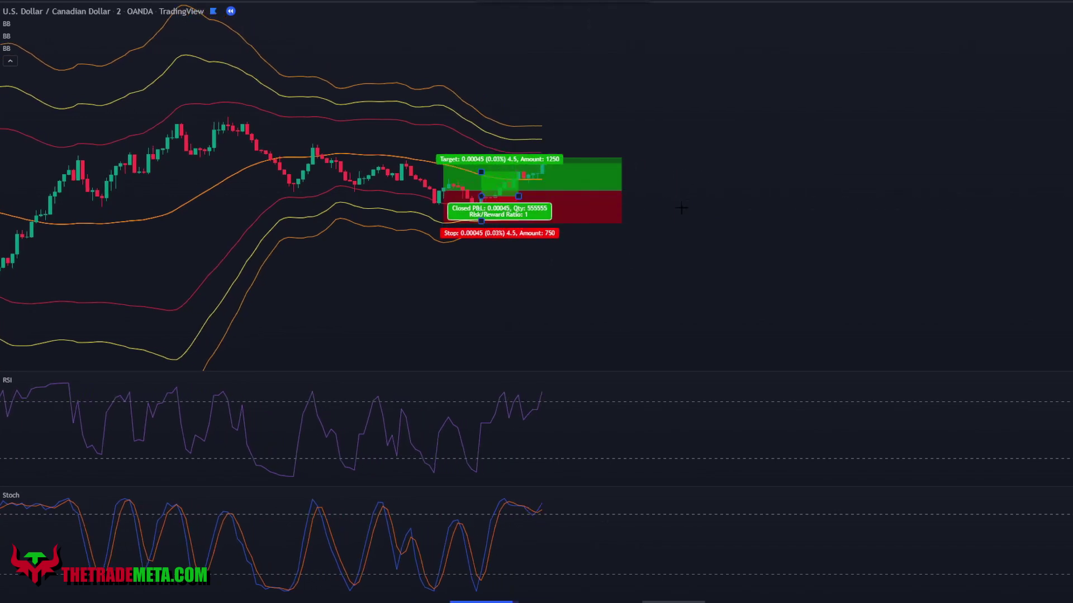
click(595, 205)
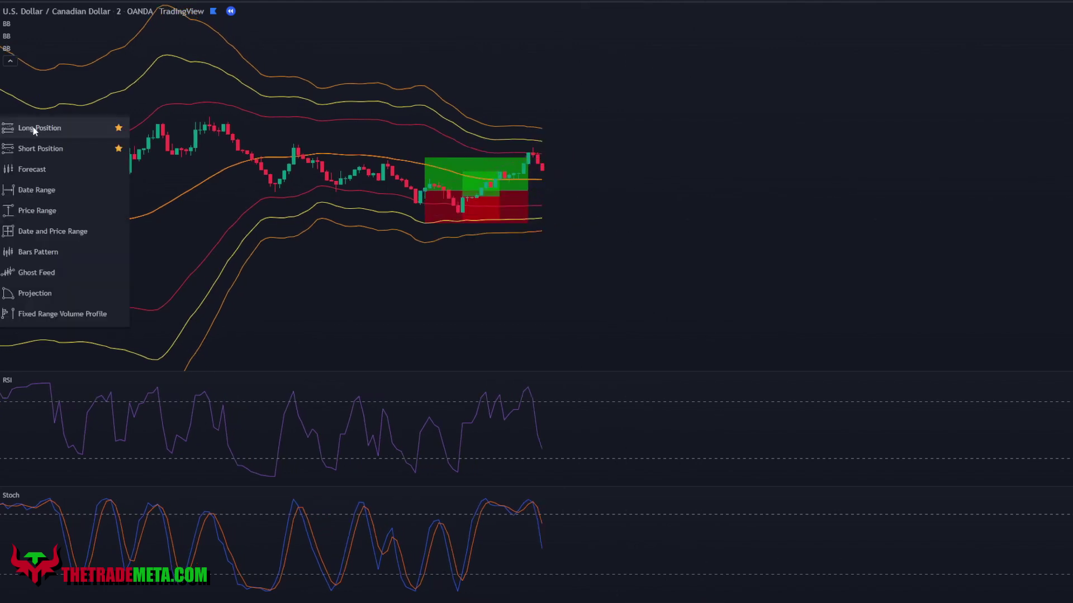
Place a short at the latest candle, set stop and target to about 1:1, and narrow it
click(539, 154)
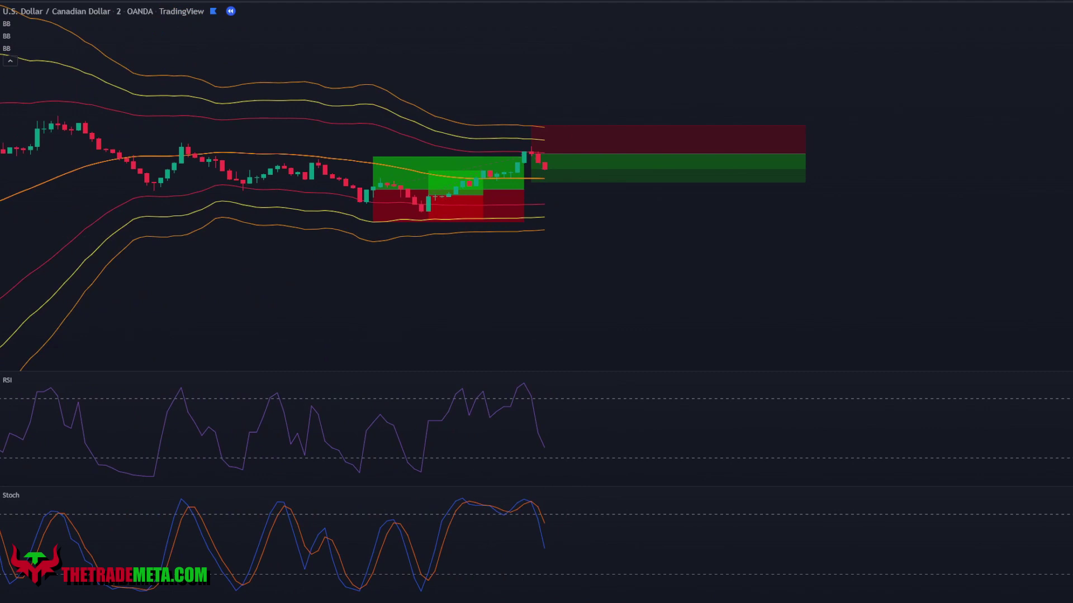
click(531, 91)
drag(531, 91, 534, 110)
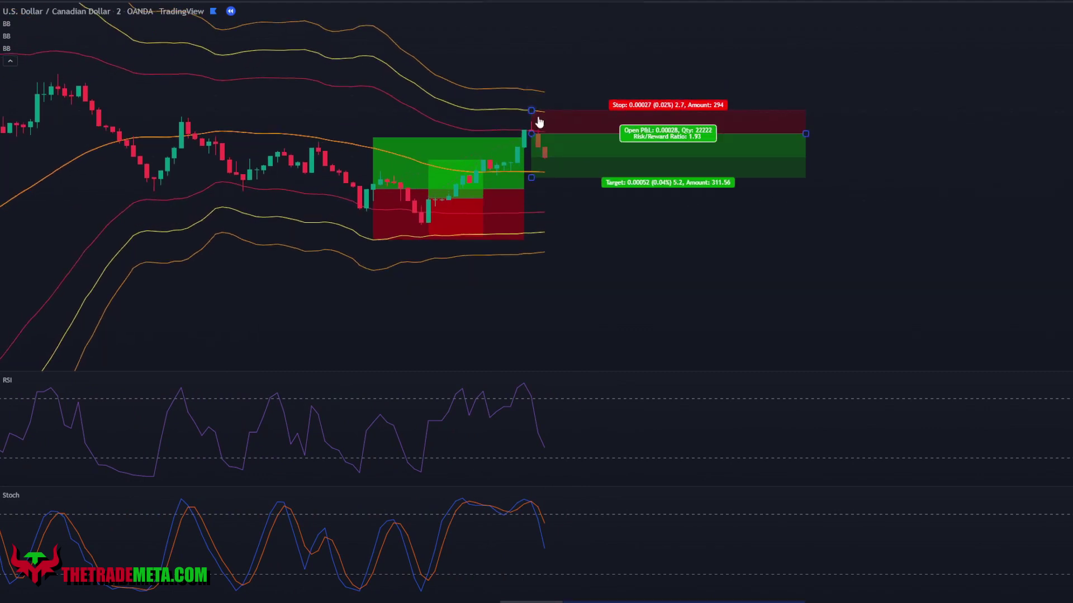
drag(532, 174, 534, 157)
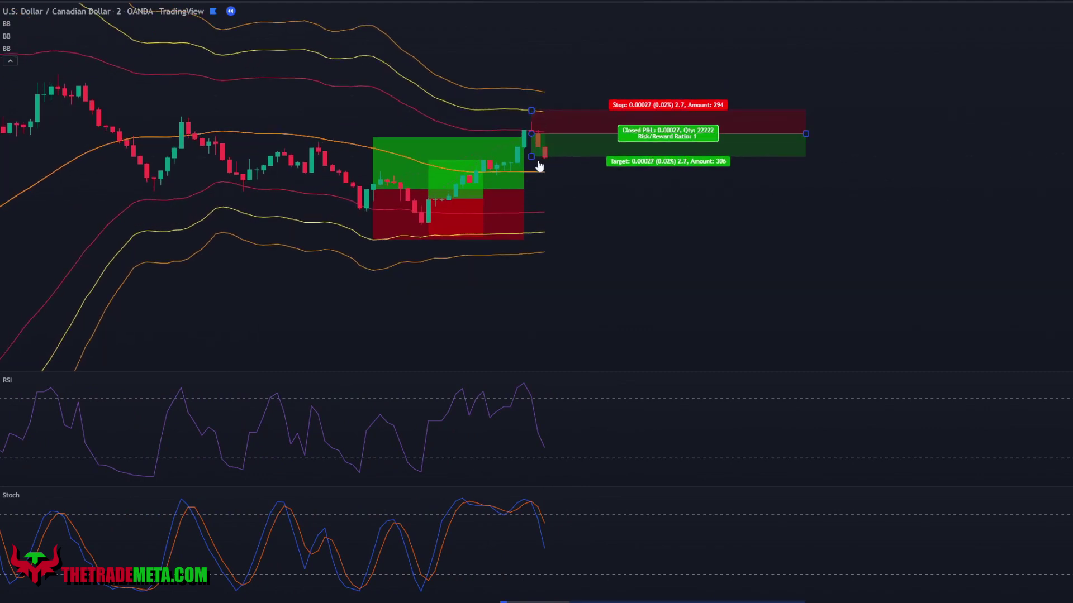
click(789, 282)
drag(804, 134, 544, 134)
click(595, 175)
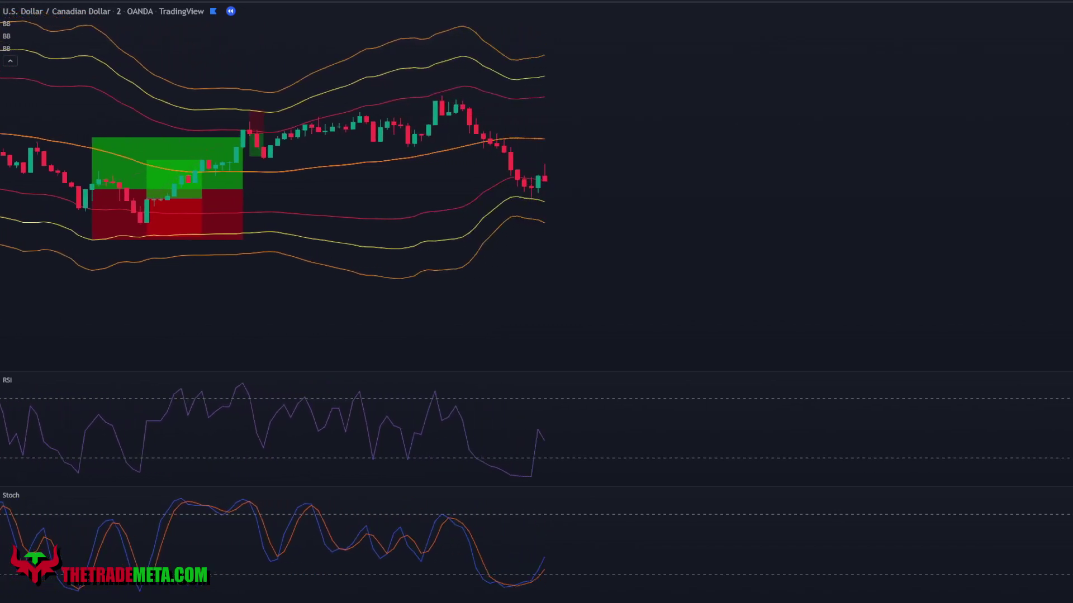
Add a small long position at the lower-band dip candle with its stop nudged up
click(36, 125)
click(538, 174)
drag(537, 199, 537, 198)
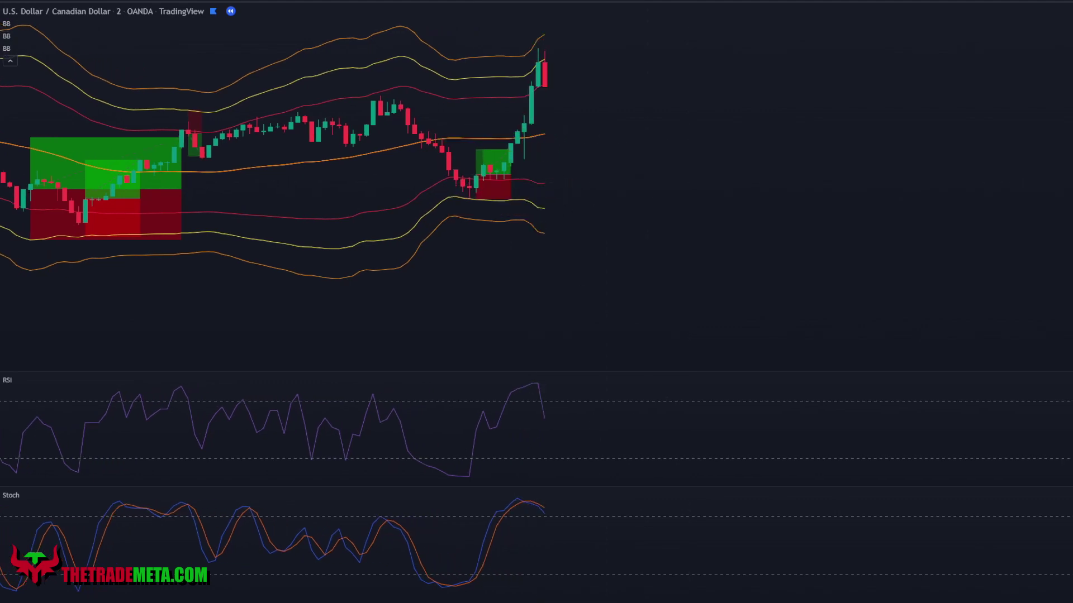
Place a short at the upper-band spike candle, raising the stop and extending the target to 1:1
click(545, 82)
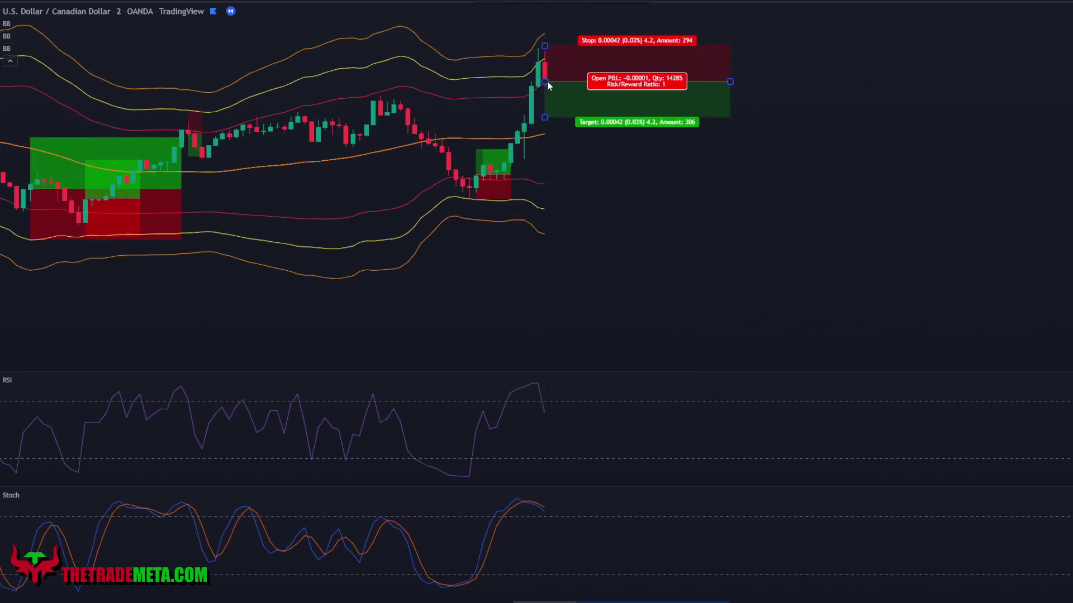
drag(547, 47, 546, 34)
drag(546, 116, 545, 130)
click(578, 228)
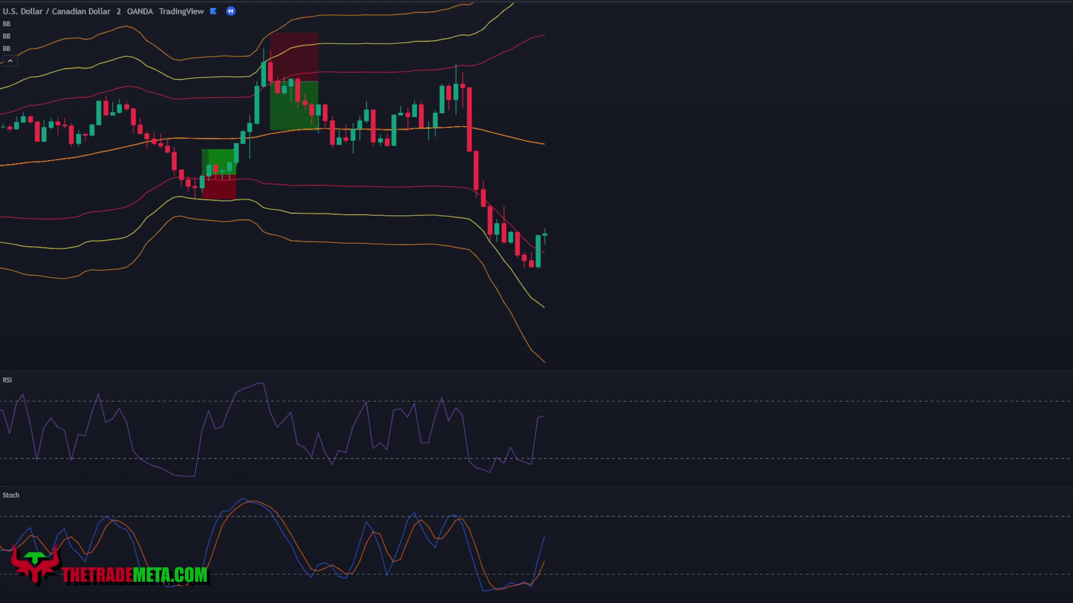
Draw divergence lines along the falling price lows and the rising RSI and Stoch lows
drag(489, 237, 558, 290)
drag(484, 475, 564, 453)
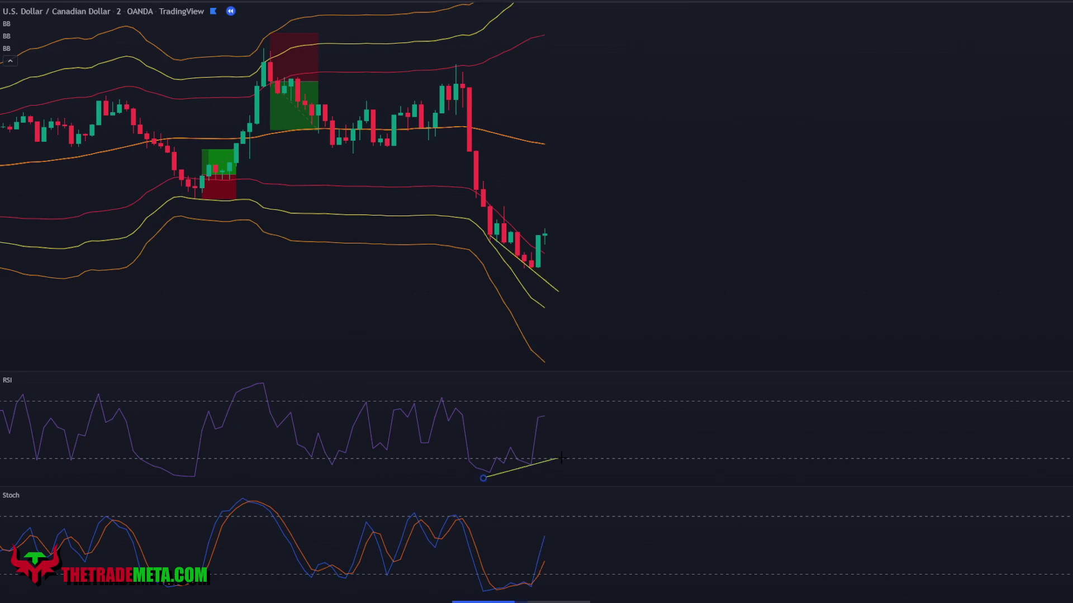
drag(483, 593, 558, 582)
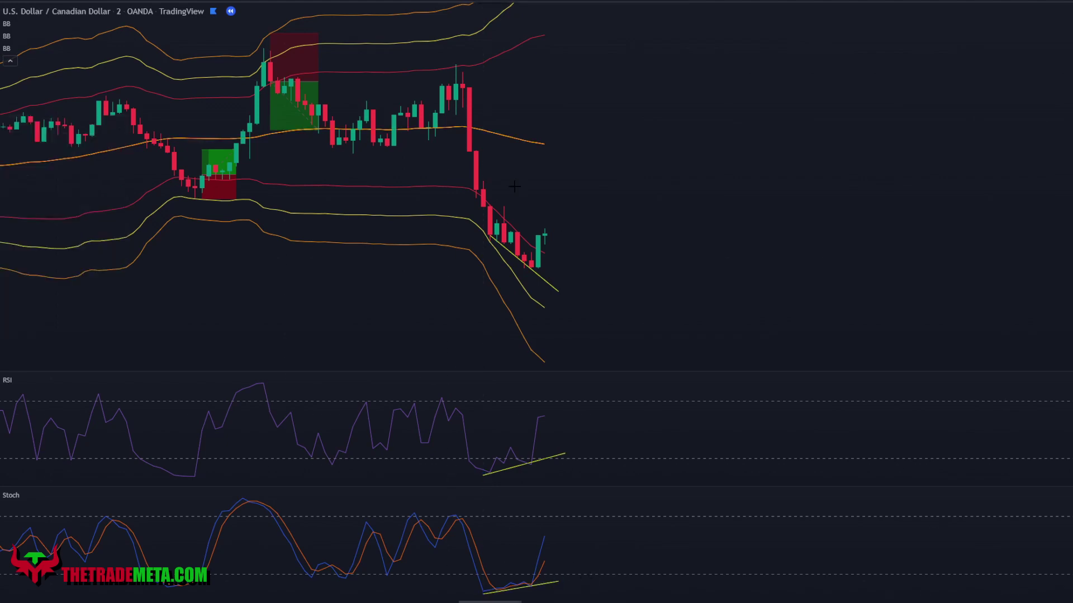
Add a 1:1 long at the reversal candle, with the stop below the recent low, and advance the replay
click(538, 234)
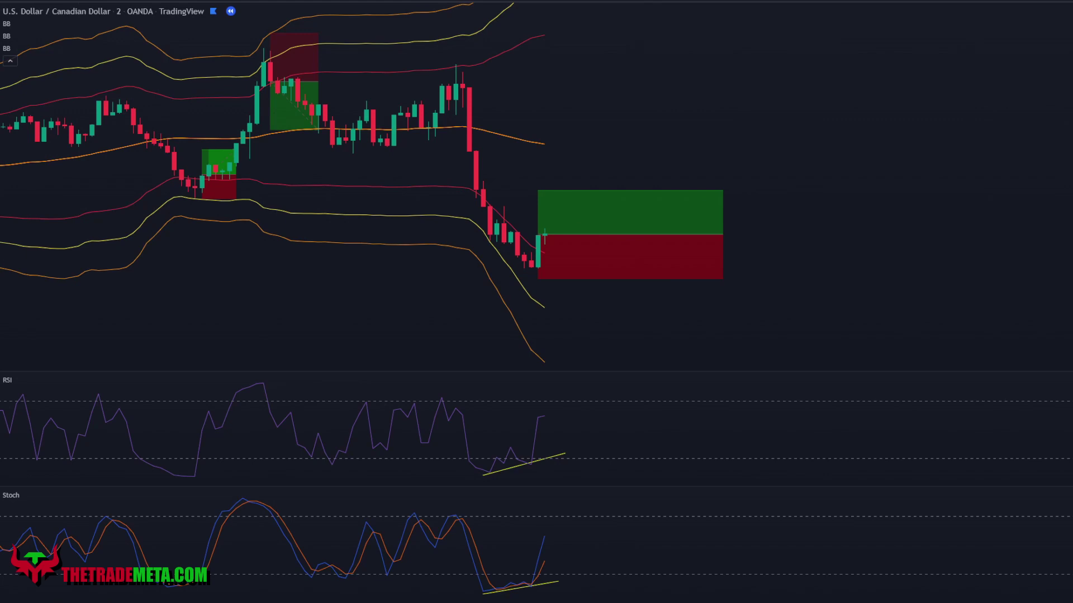
drag(538, 279, 540, 301)
drag(538, 190, 537, 168)
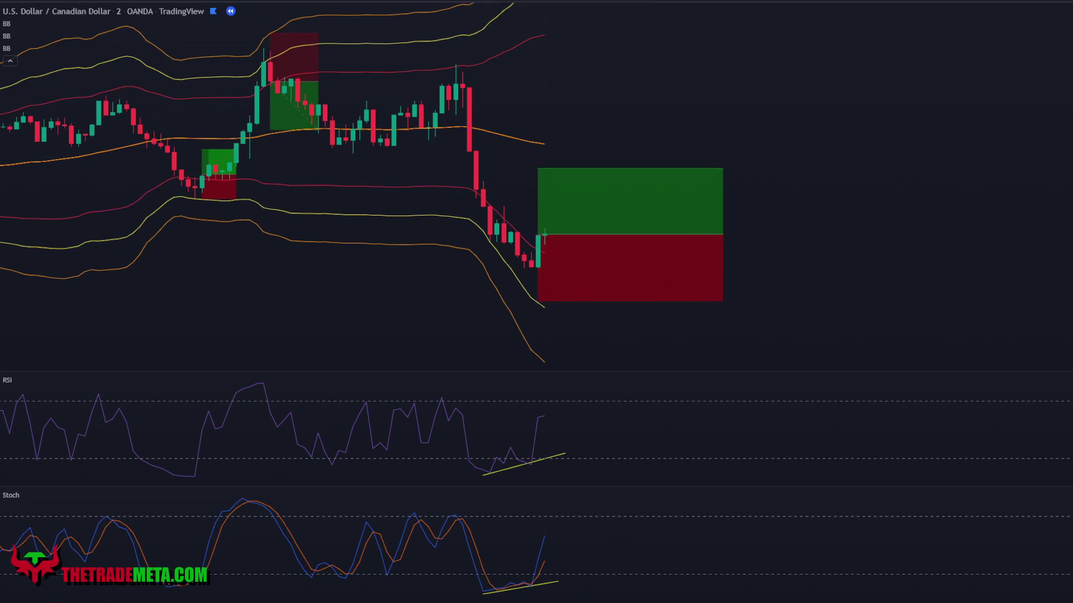
key(shift+Down)
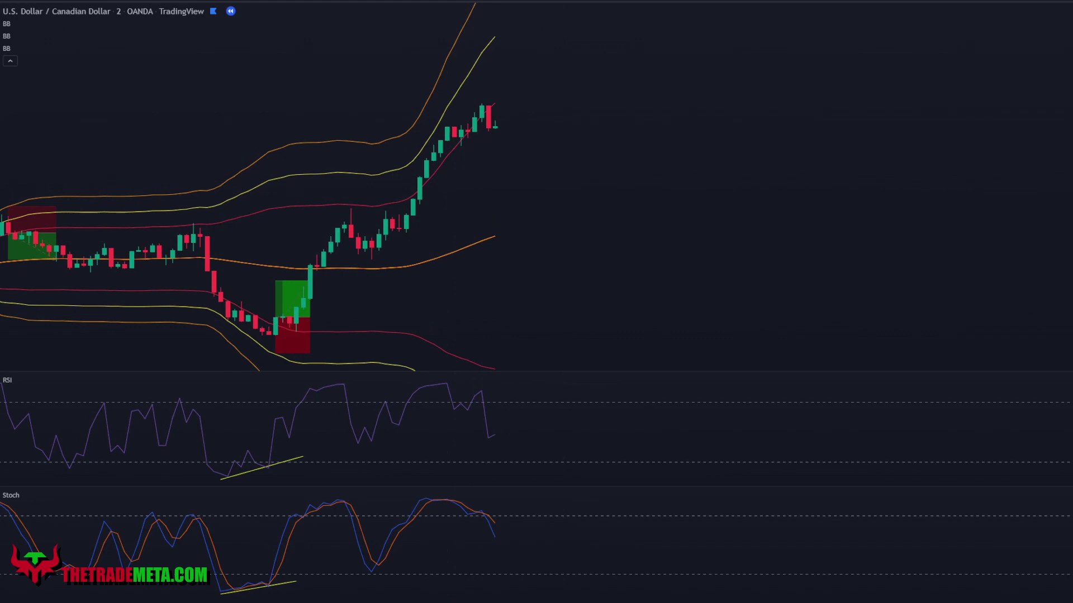
Draw divergence lines along the rising price highs and the falling RSI and Stoch highs
drag(447, 129, 501, 88)
drag(441, 381, 495, 396)
drag(427, 495, 501, 514)
Place a narrowed short at the latest high, with the stop just above it and a closer target
click(5, 137)
click(67, 146)
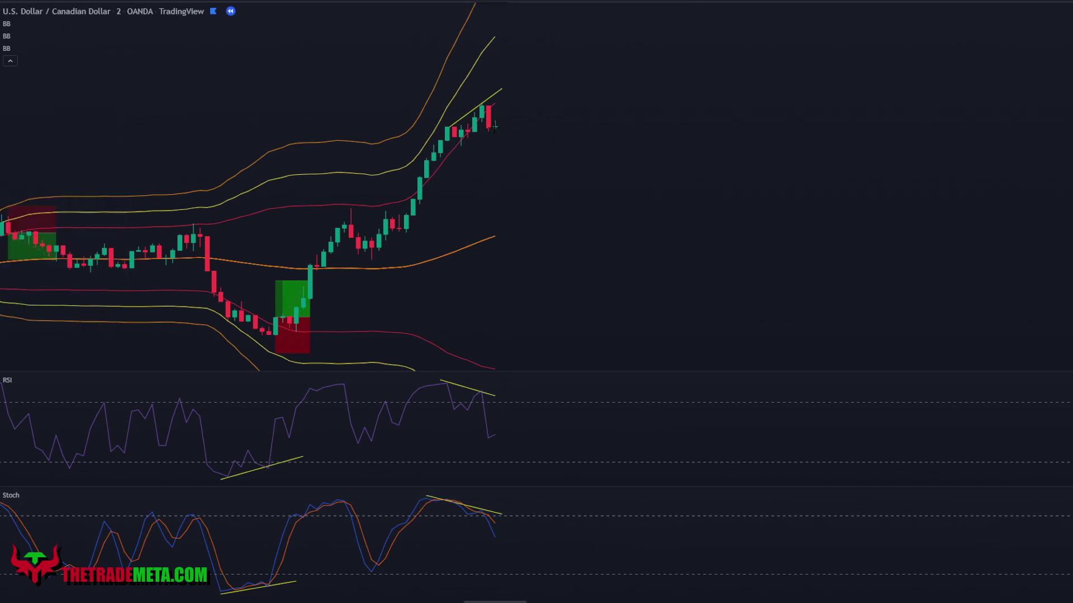
click(495, 129)
mouse_move(495, 84)
mouse_down()
mouse_move(495, 39)
mouse_move(496, 94)
mouse_up()
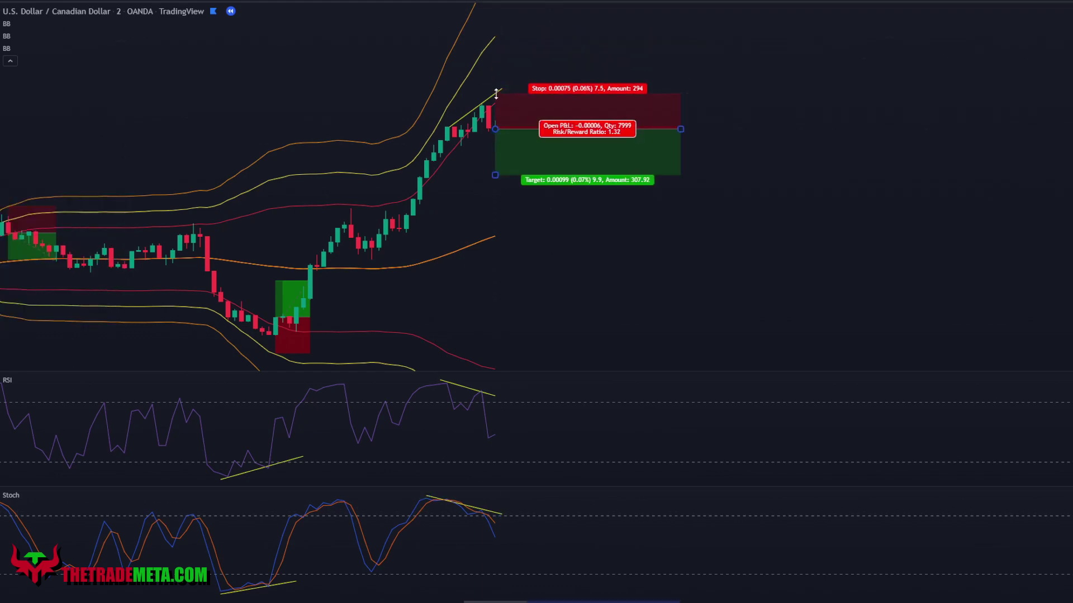
drag(494, 177, 495, 163)
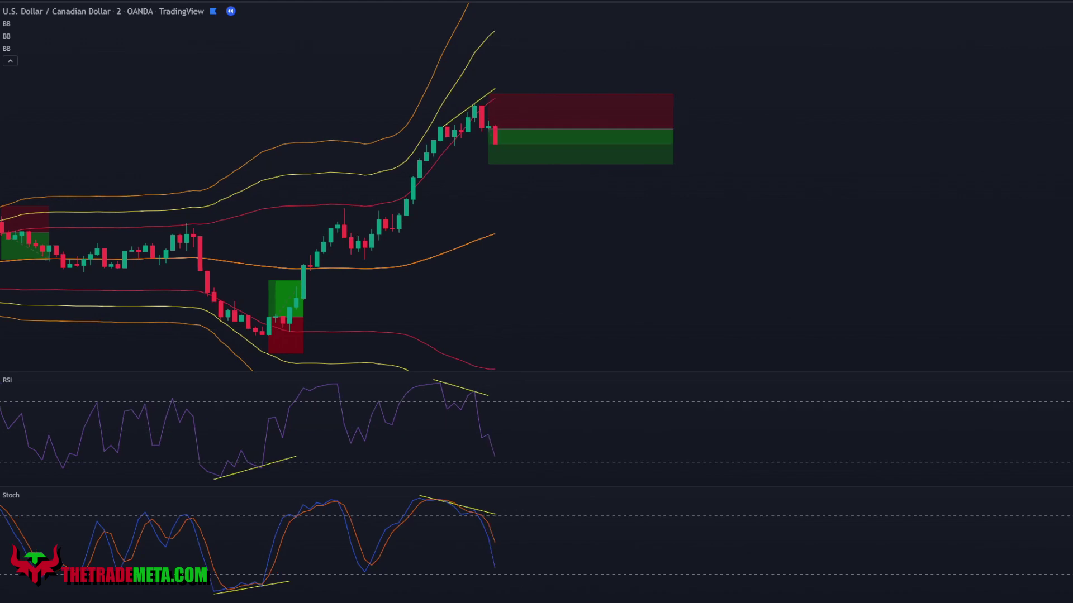
drag(628, 126, 496, 127)
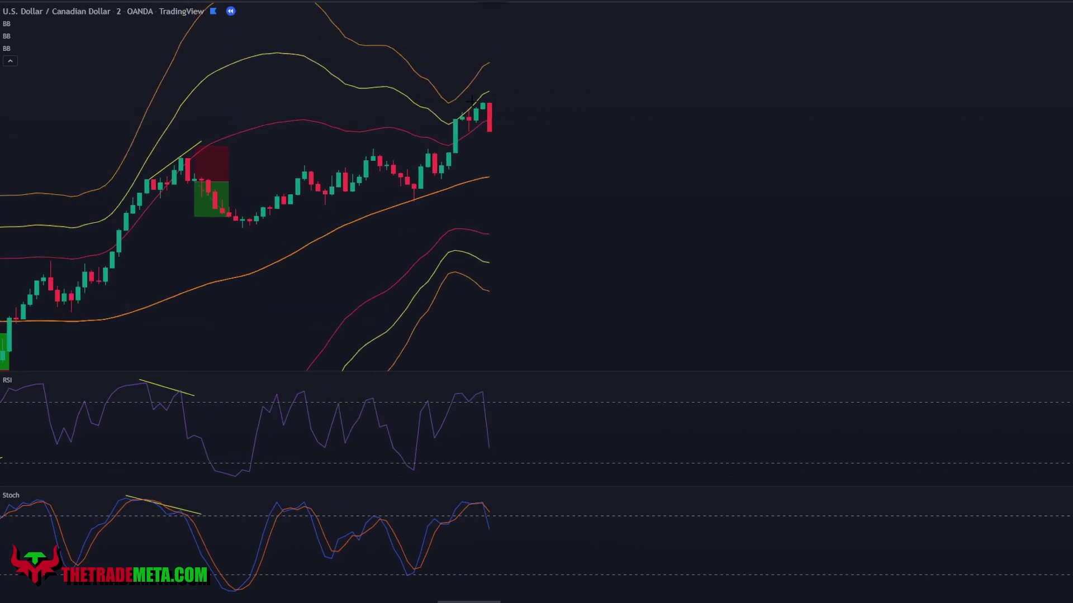
Place another short at the last candle, fine-tuning the stop and target toward 1:1
click(494, 133)
drag(493, 89, 495, 93)
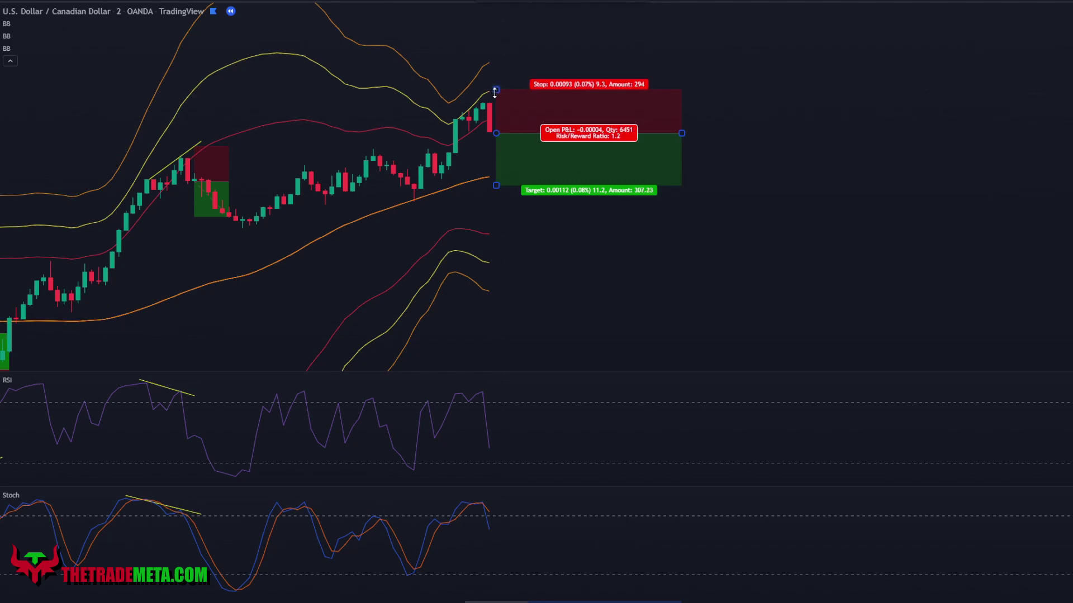
drag(495, 185, 495, 176)
click(524, 209)
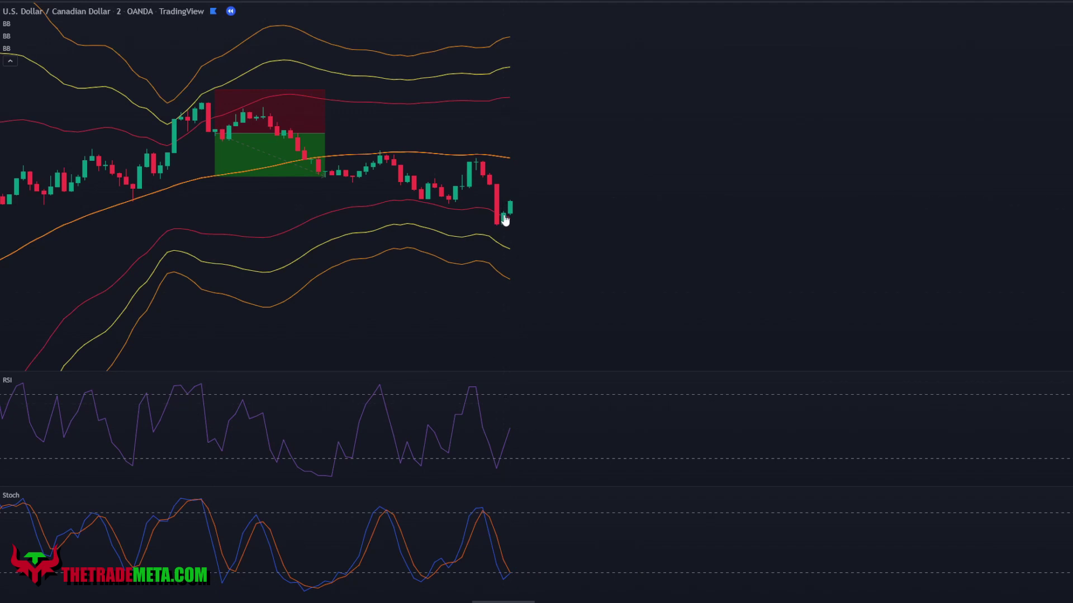
Mark the lower-band candle low with a green X and add a roughly 1:1 short at the latest candle
click(2, 148)
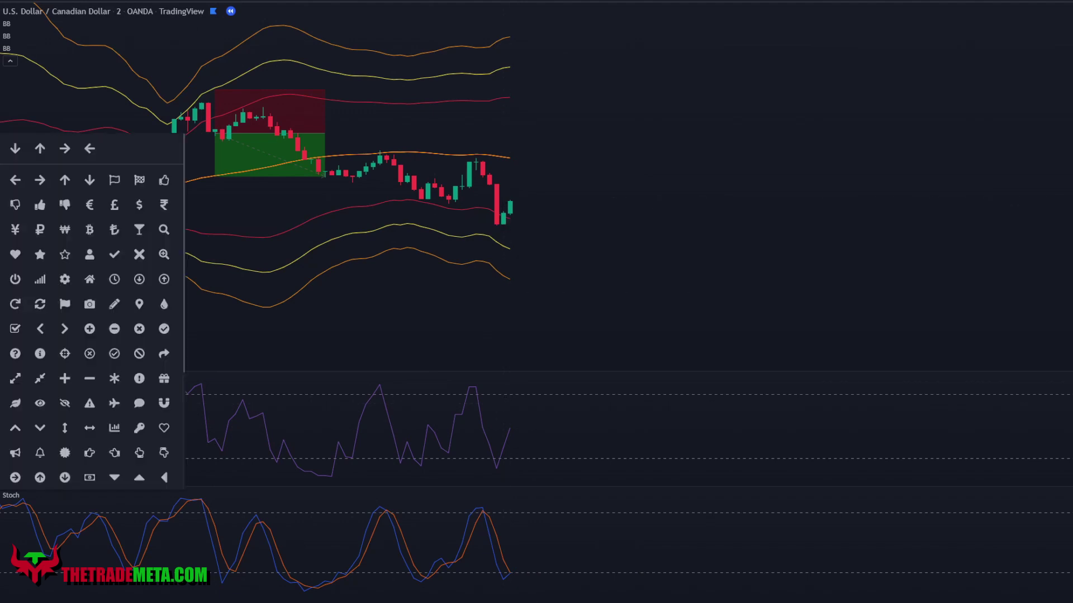
click(139, 255)
click(496, 233)
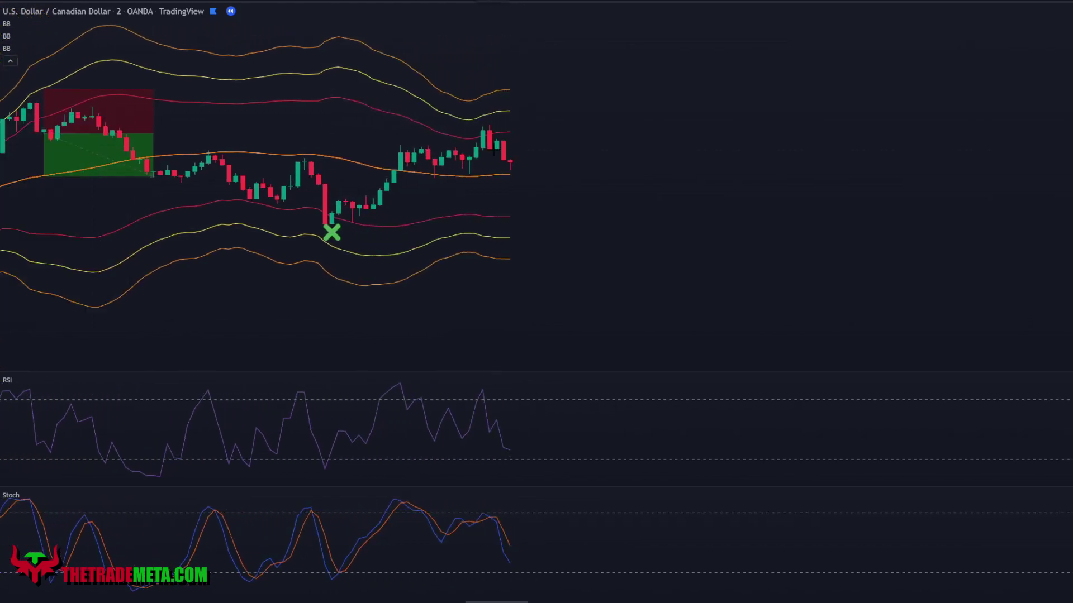
click(489, 150)
drag(491, 168, 492, 186)
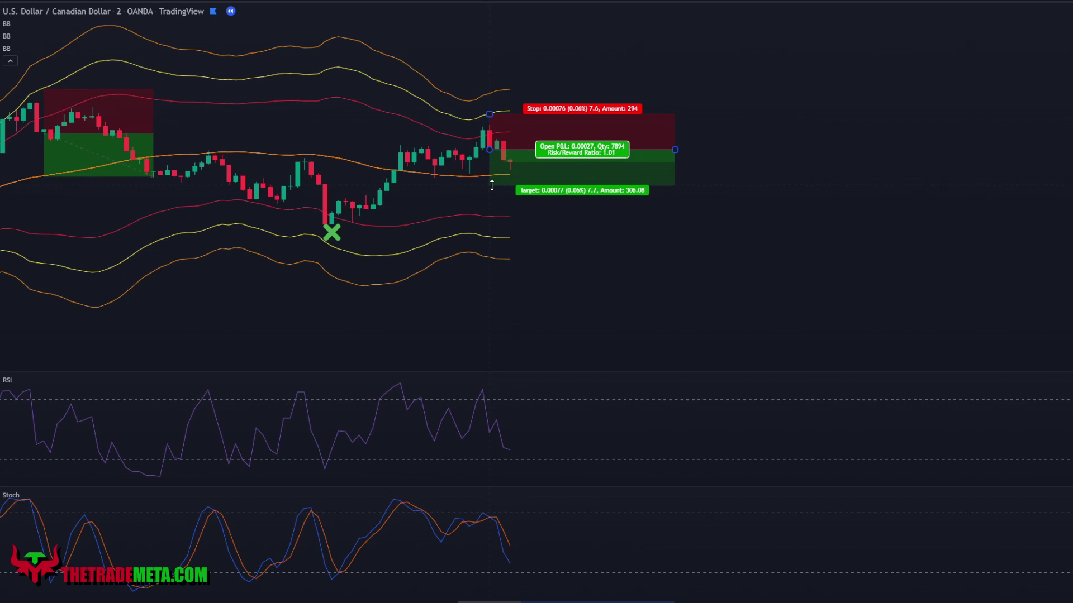